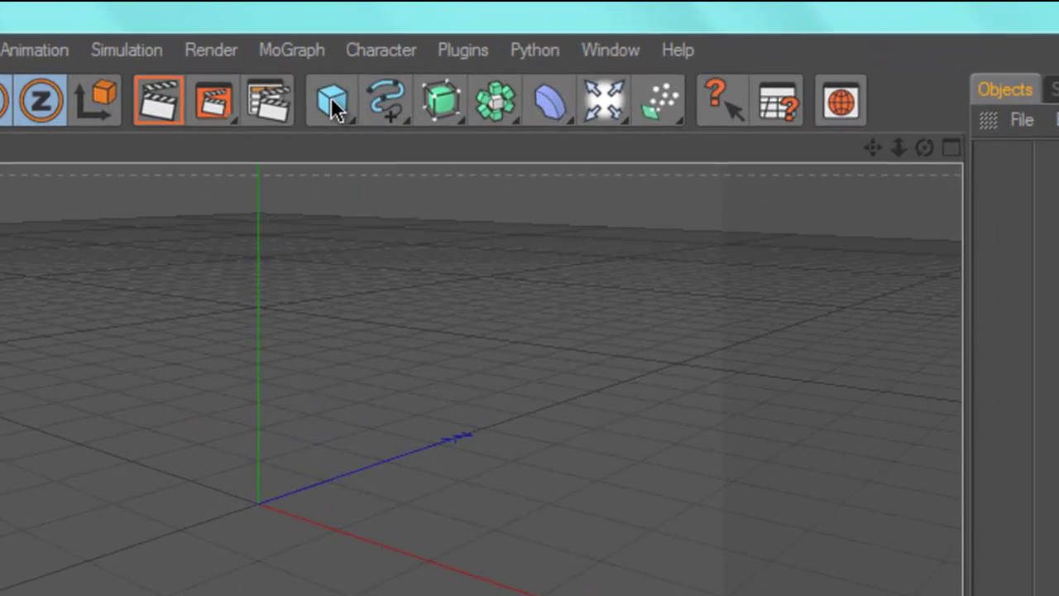
- Add a plane and enlarge it to about 1457 cm wide and 1287 cm high
click(331, 97)
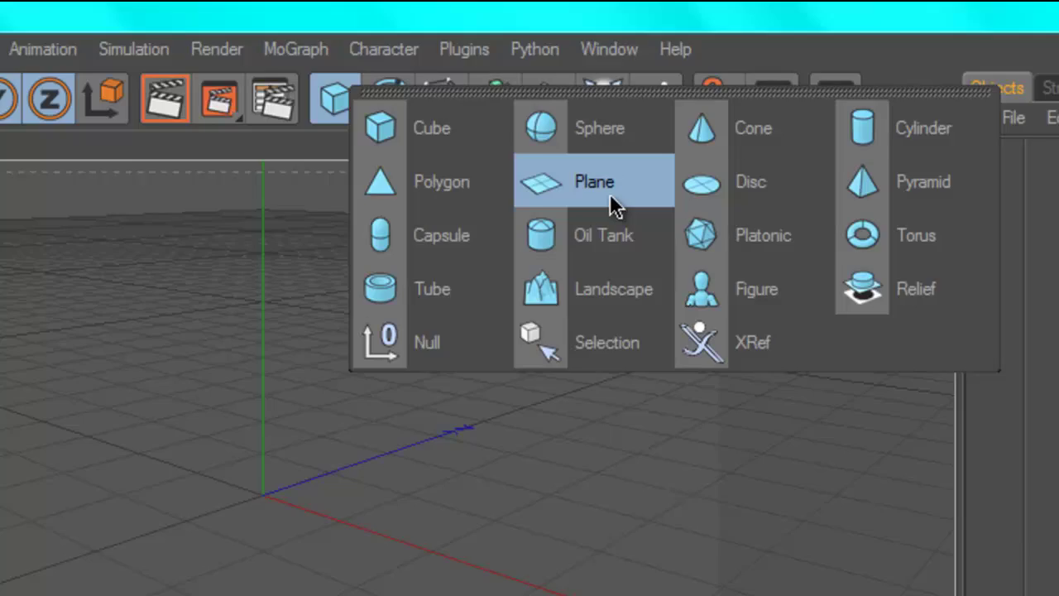
click(609, 193)
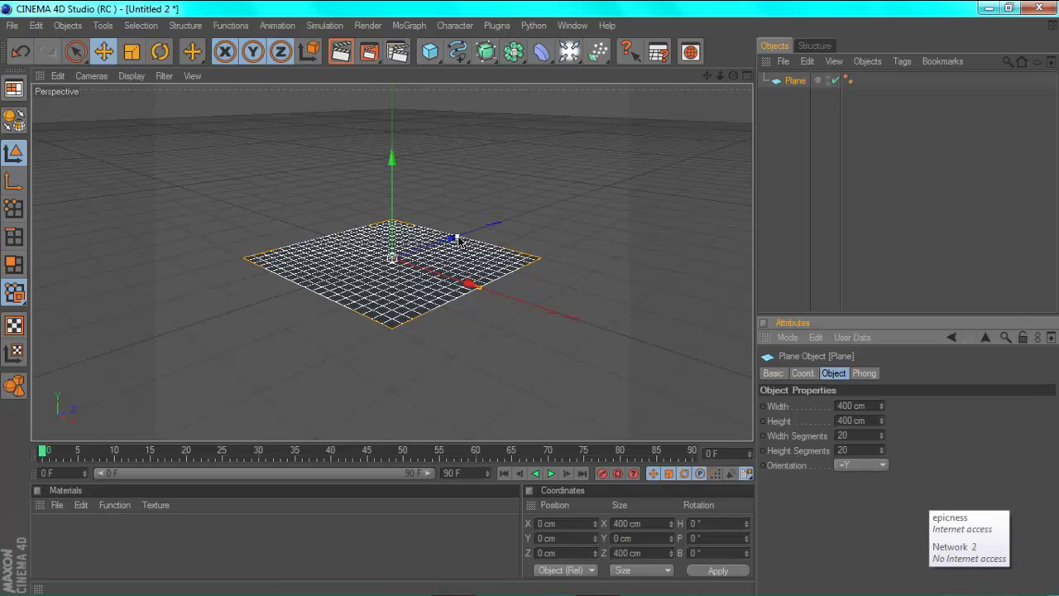
drag(458, 239, 551, 291)
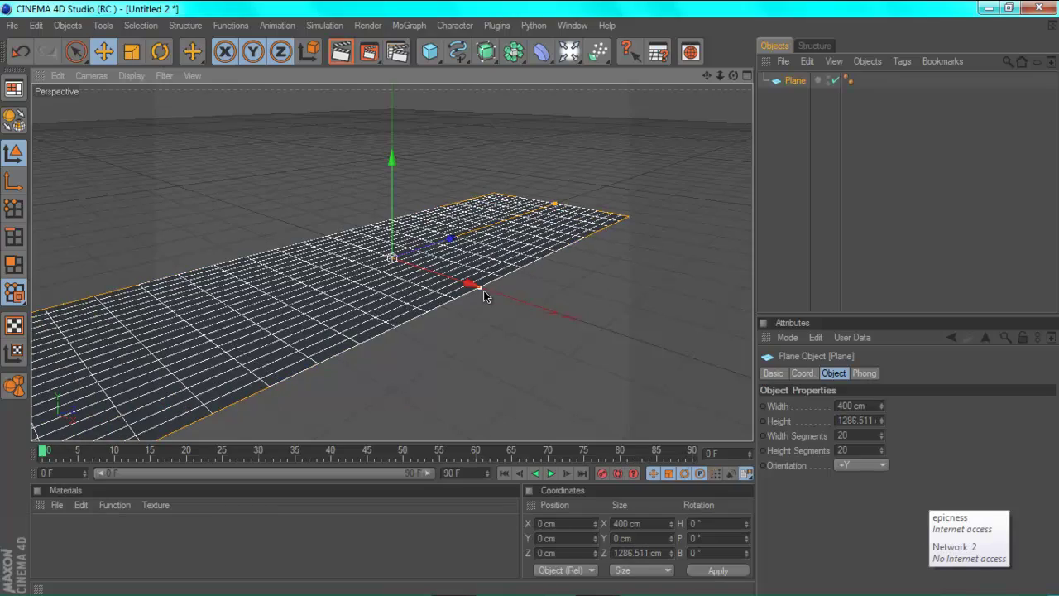
drag(482, 288, 527, 303)
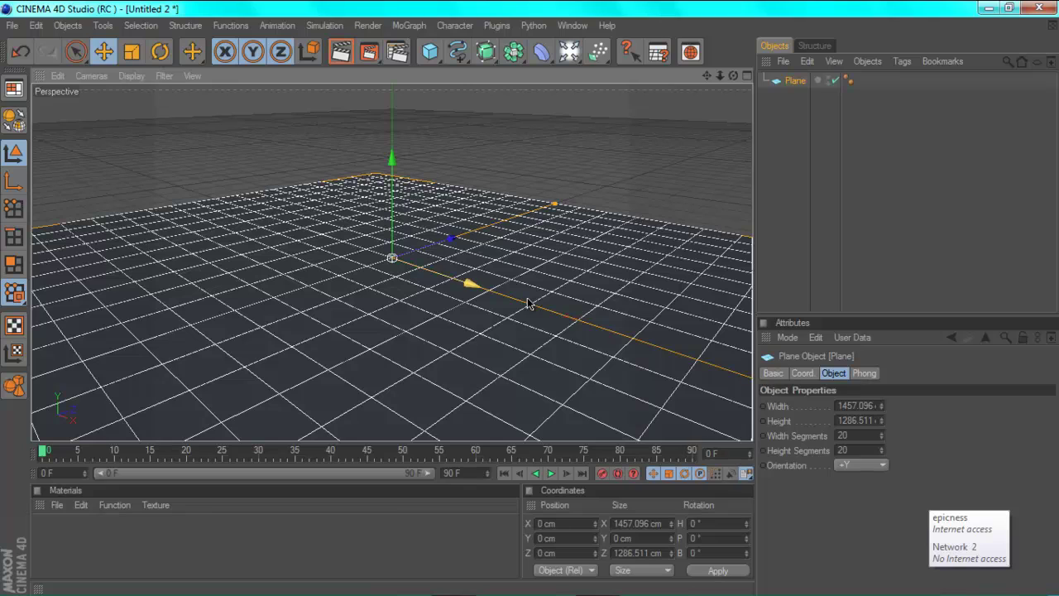
click(653, 138)
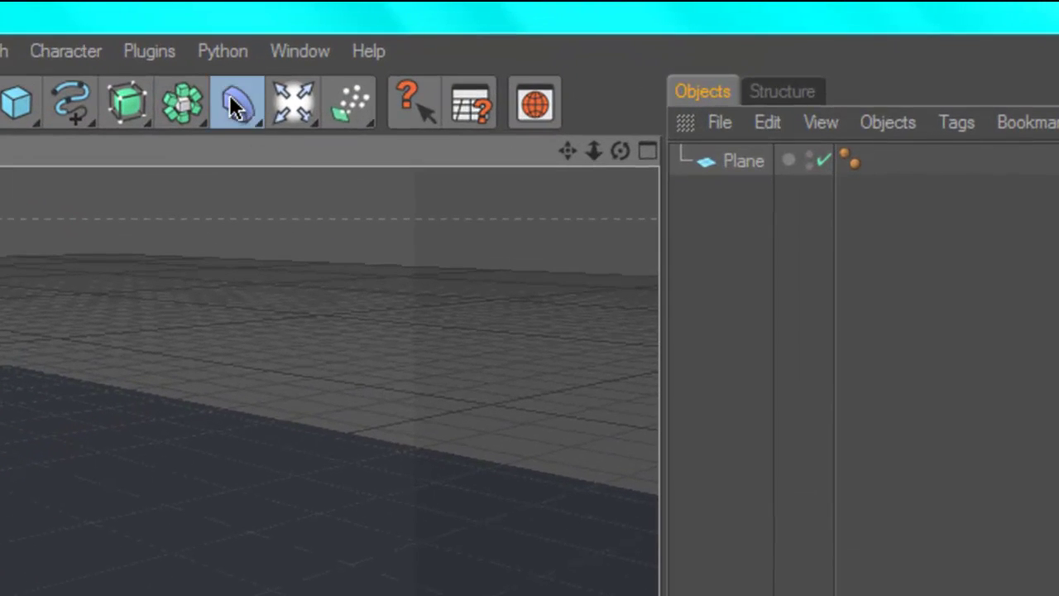
- Add a Displacer deformer and make it a child of the plane
click(234, 106)
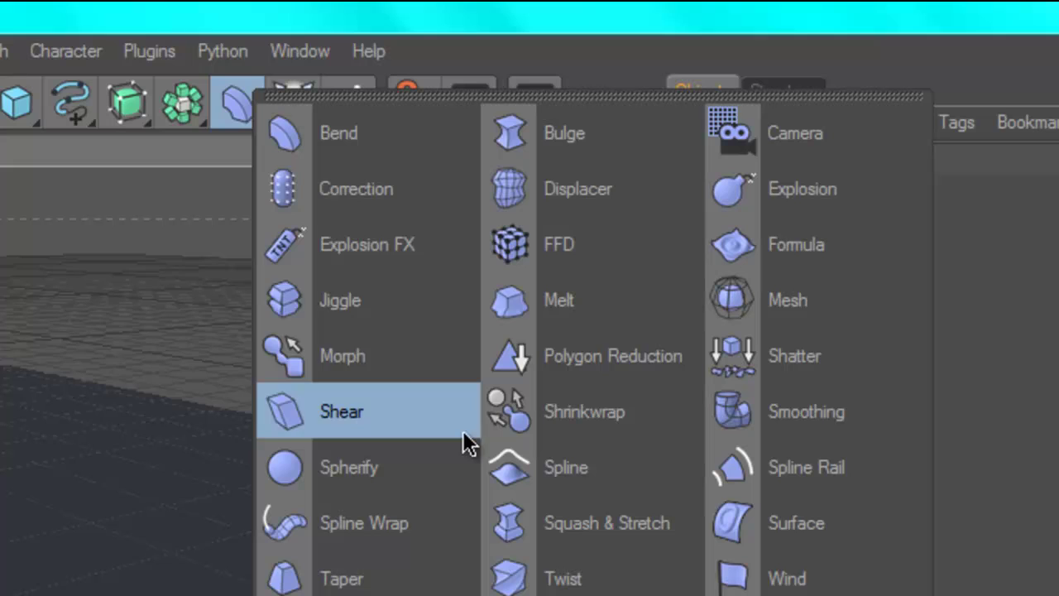
click(521, 194)
drag(754, 160, 756, 190)
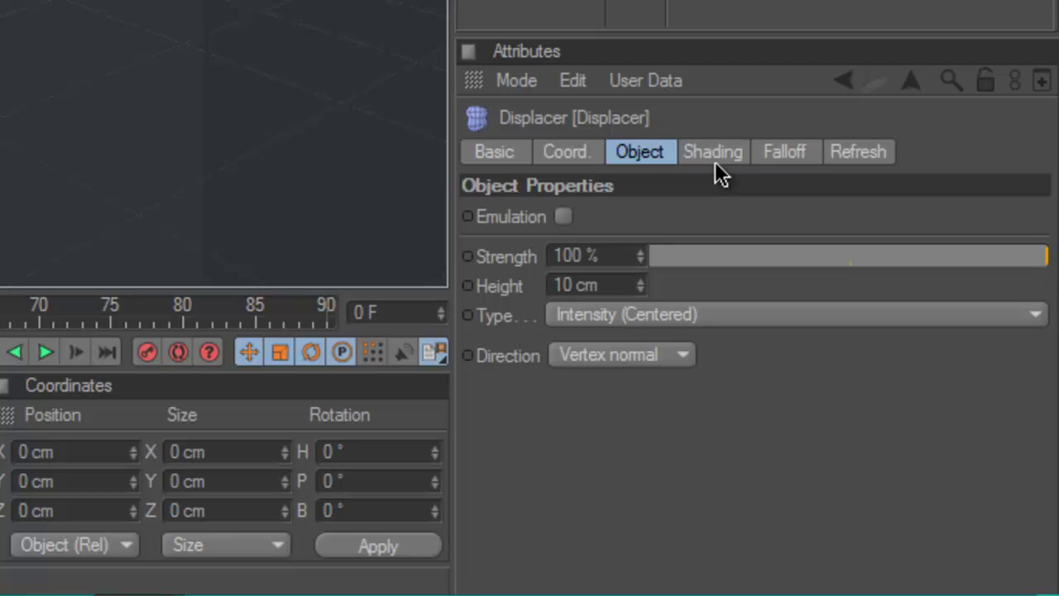
- Assign a Noise shader to the Displacer's custom shader channel
click(717, 159)
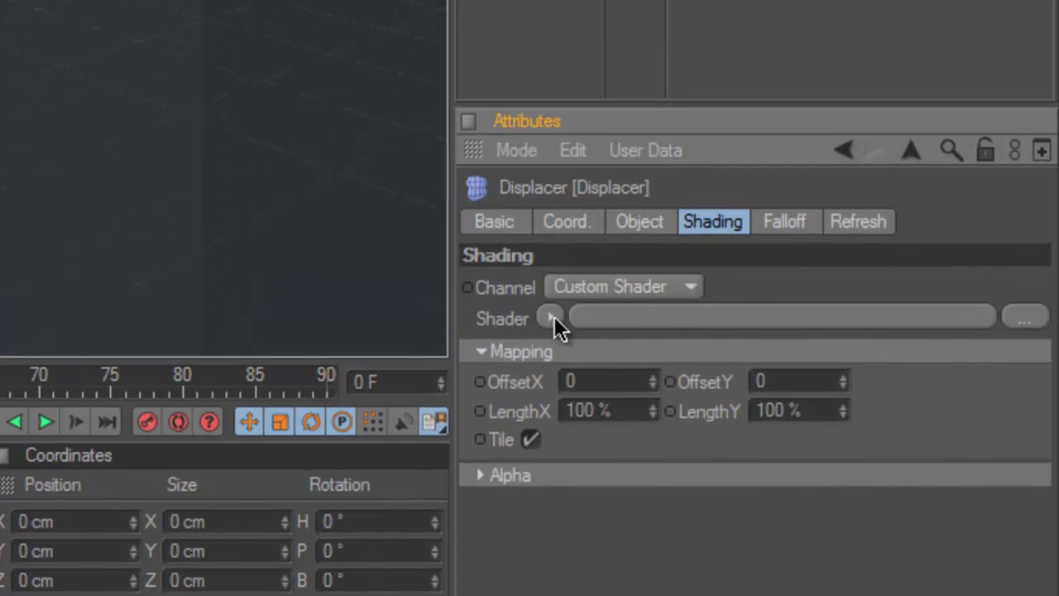
click(553, 248)
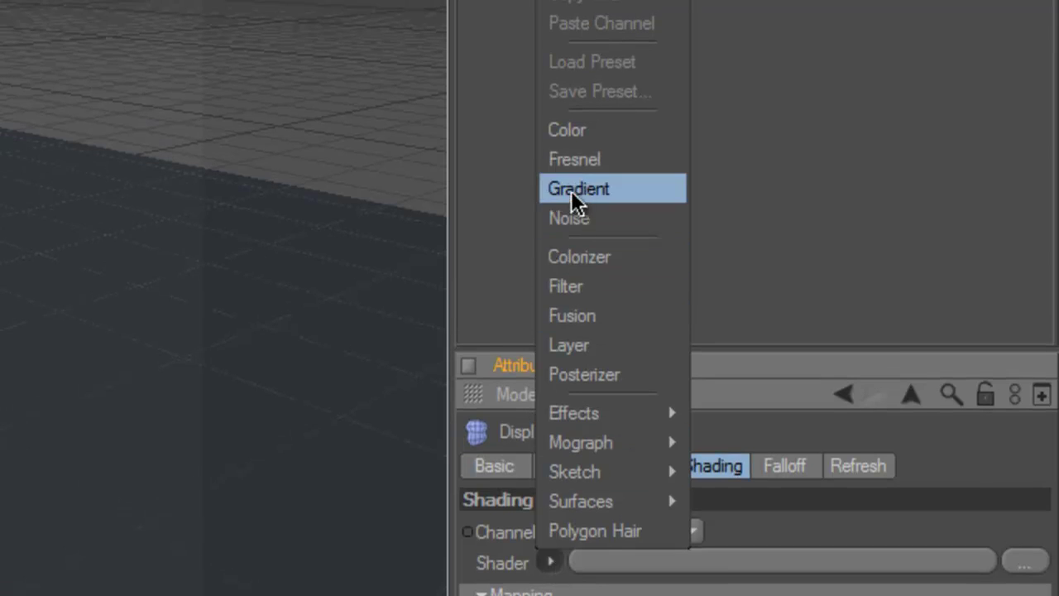
click(572, 220)
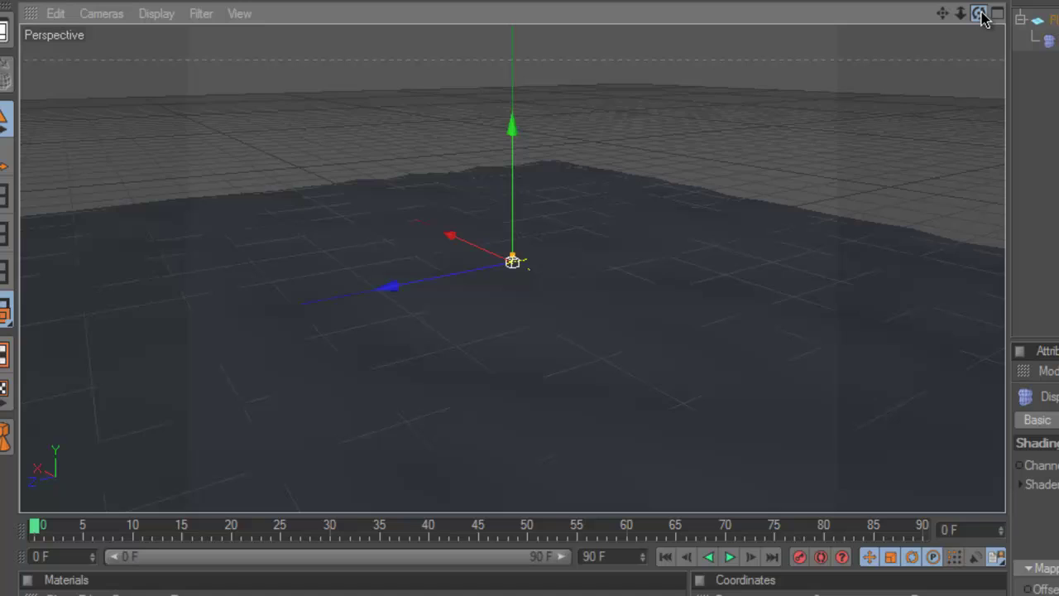
drag(982, 18, 700, 326)
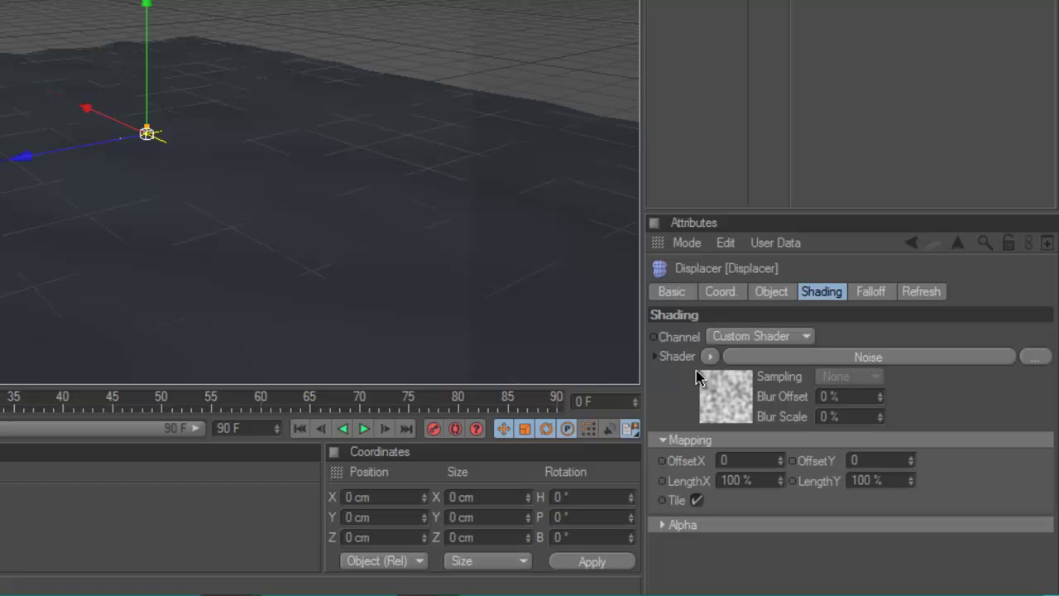
- Set the Global Scale of the Displacer's Noise shader to 500 %
click(738, 403)
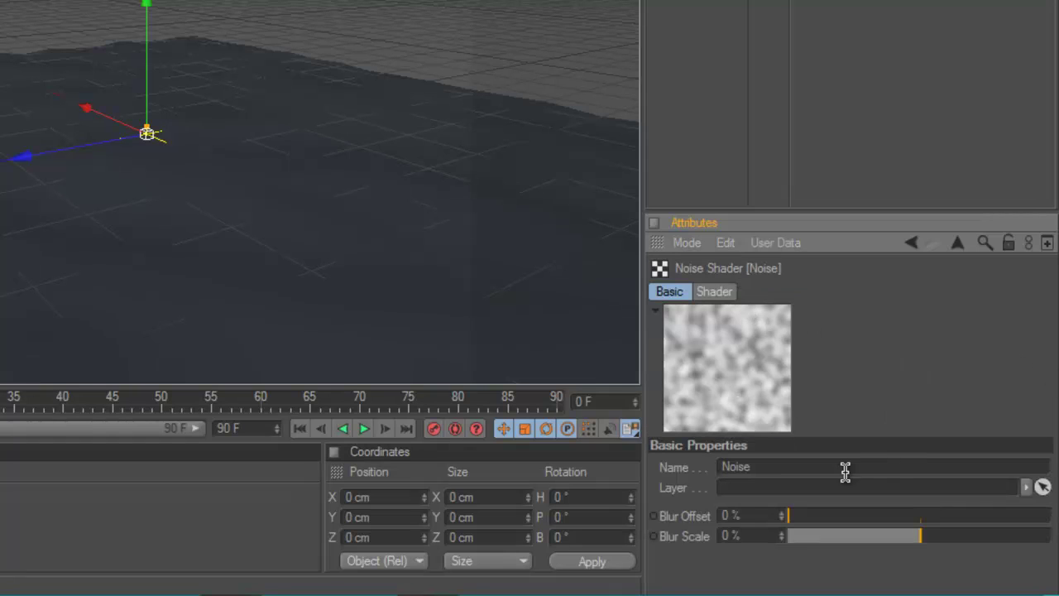
click(714, 292)
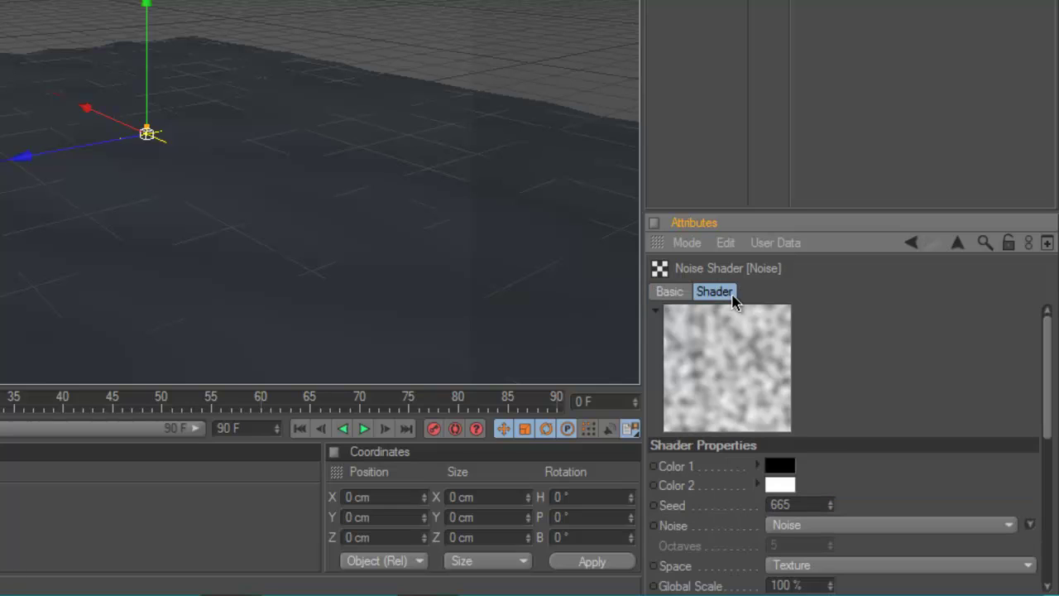
drag(1050, 428, 1032, 469)
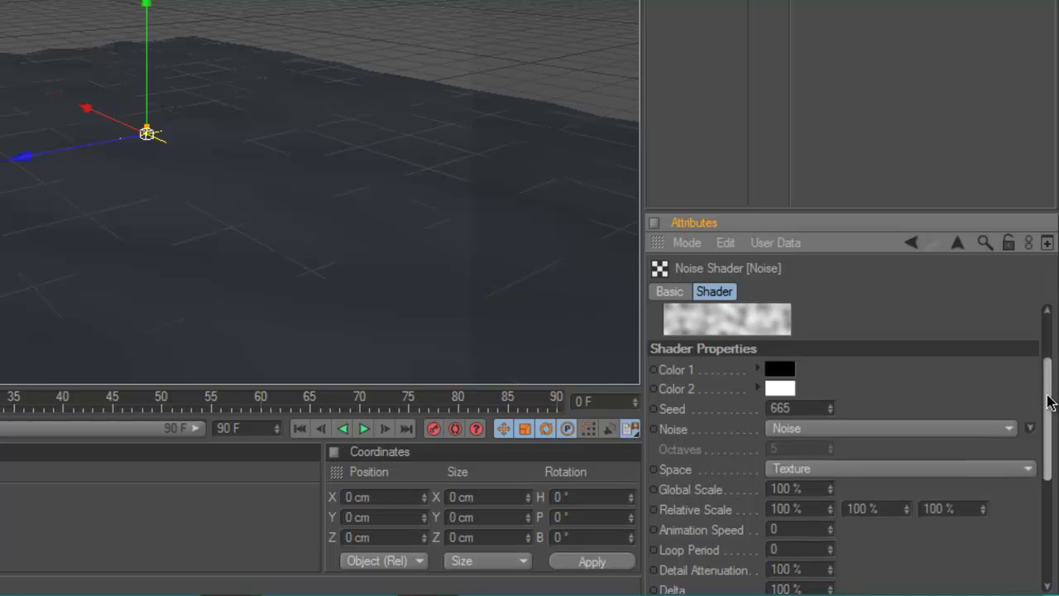
drag(1049, 404, 1049, 425)
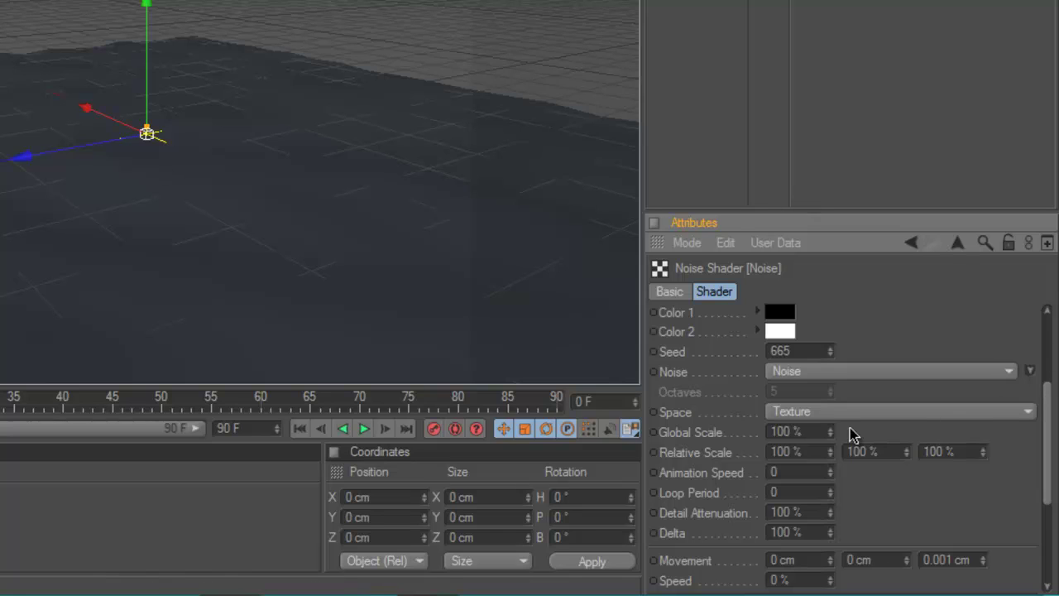
double_click(794, 431)
text(500)
key(Return)
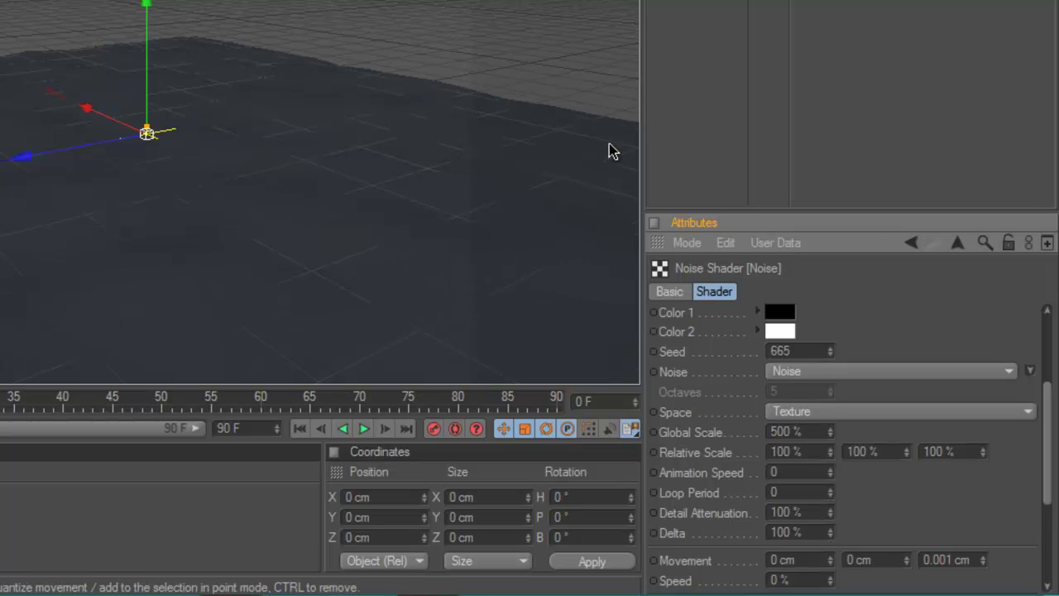
- Set the first Relative Scale value of the Noise shader to 50 % and check its preview
drag(1048, 426, 1044, 319)
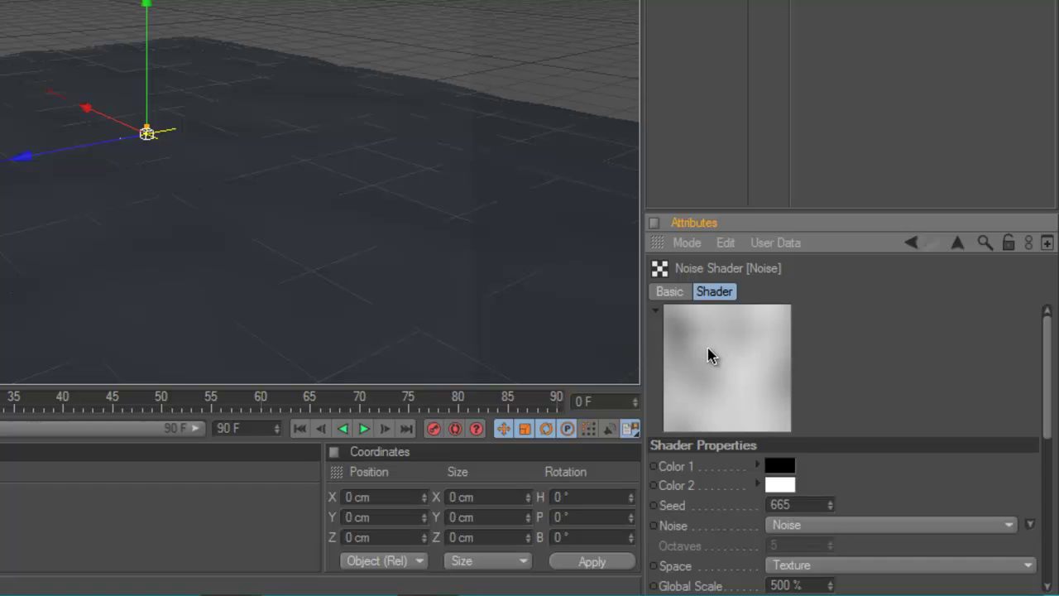
drag(1047, 343, 1050, 375)
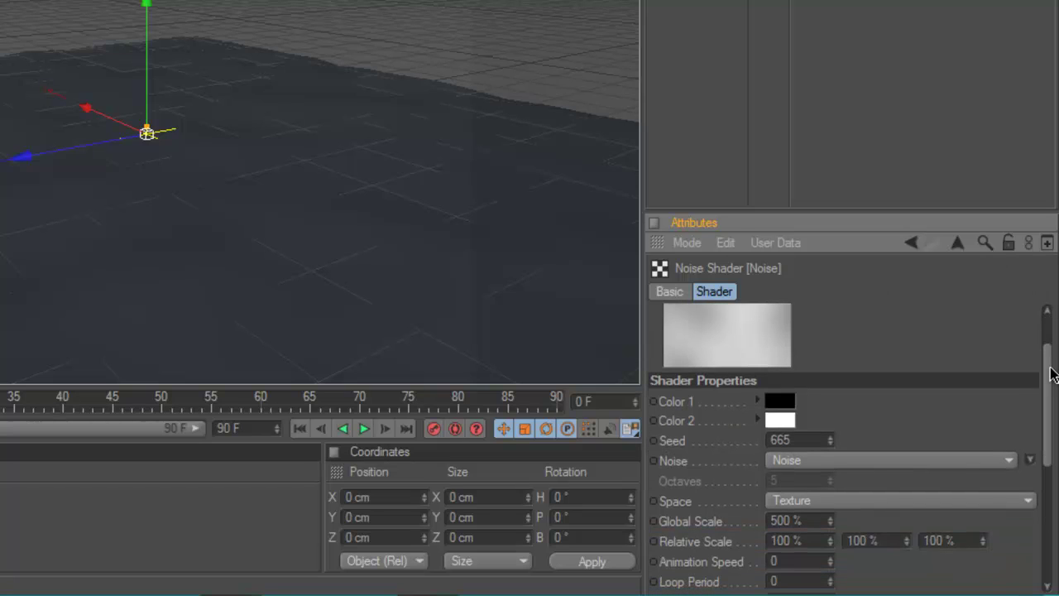
click(786, 540)
text(50)
key(Return)
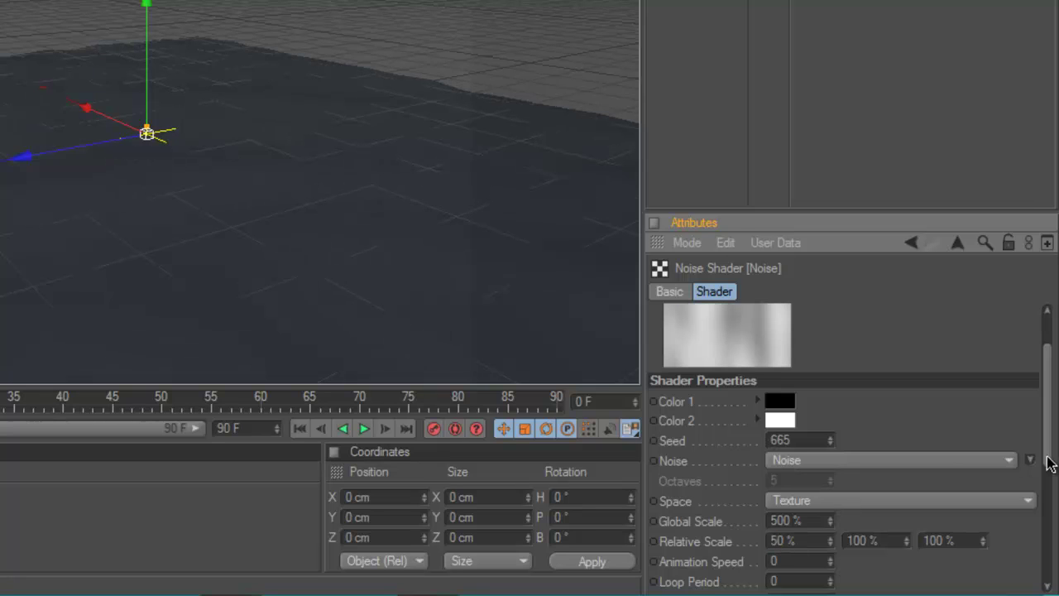
drag(1049, 455, 1047, 425)
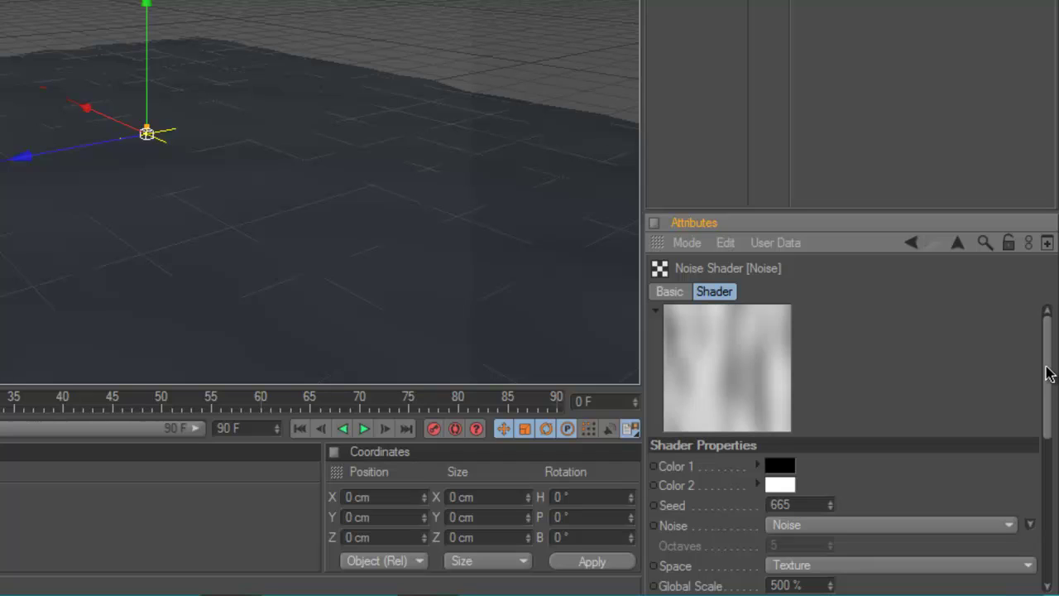
- Set the third Movement value of the Noise shader to 1 cm
drag(1048, 372, 1056, 476)
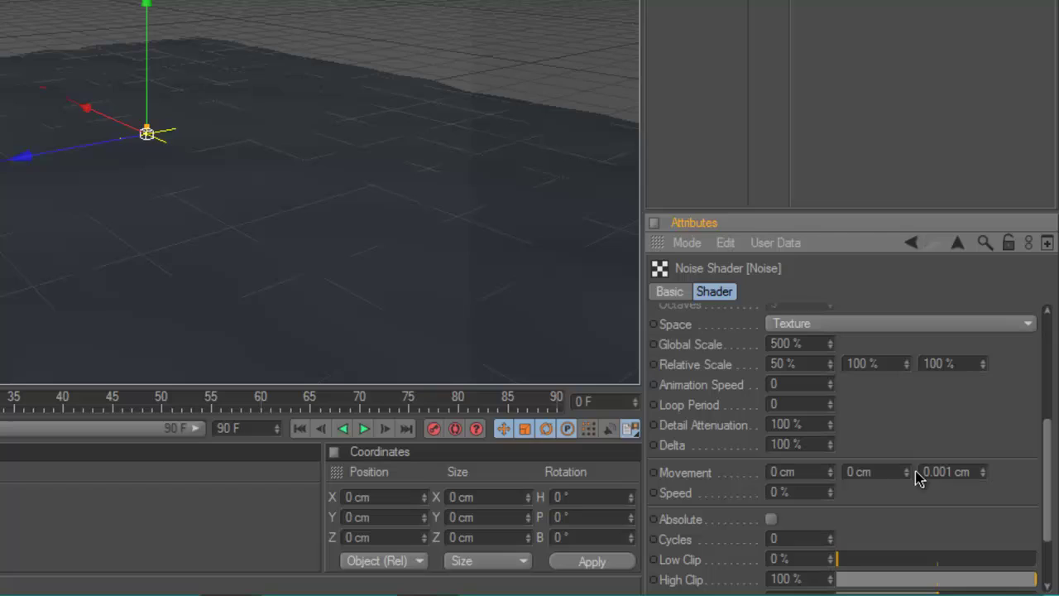
double_click(954, 471)
text(1)
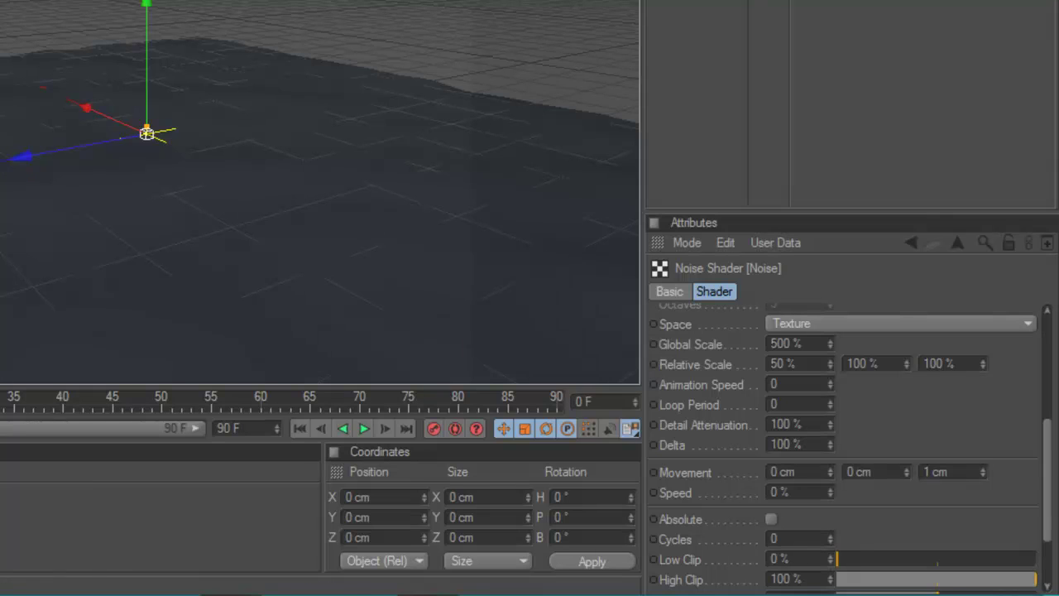
- Set the noise's Animation Speed to 5 and play the animation to preview the surface motion
click(788, 384)
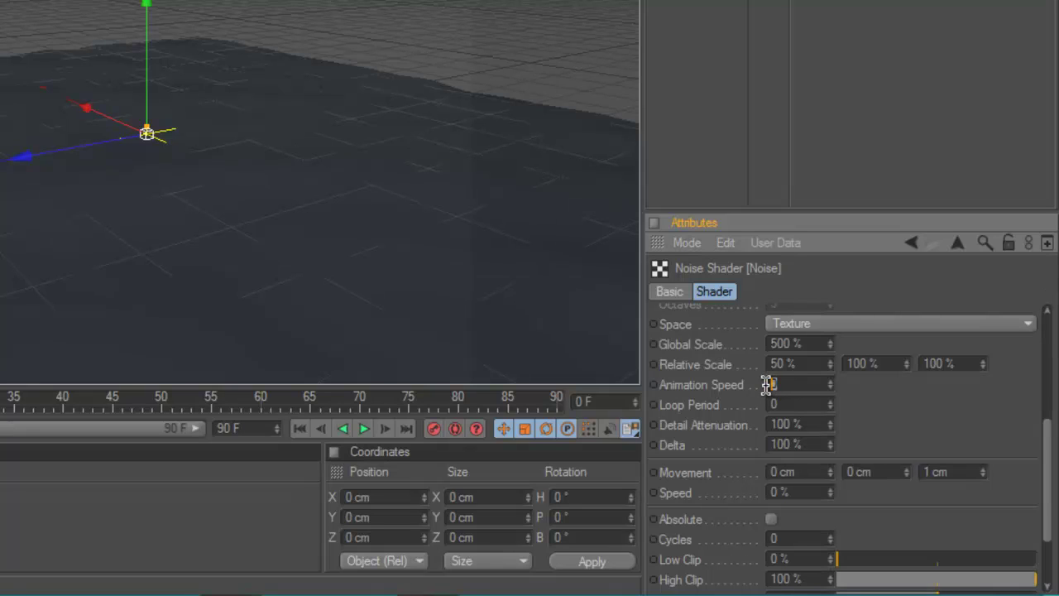
text(5)
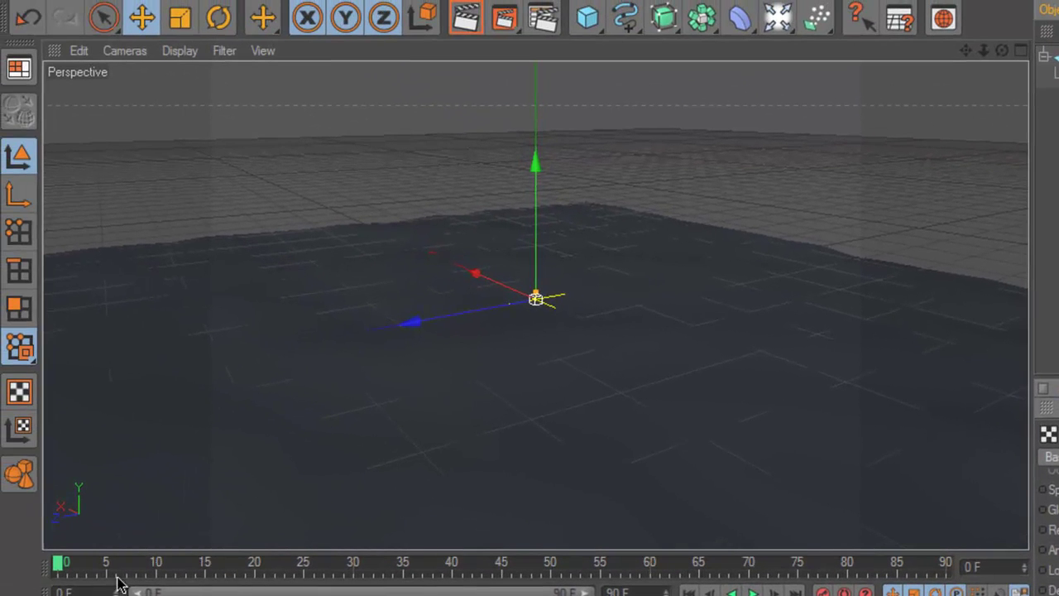
click(753, 592)
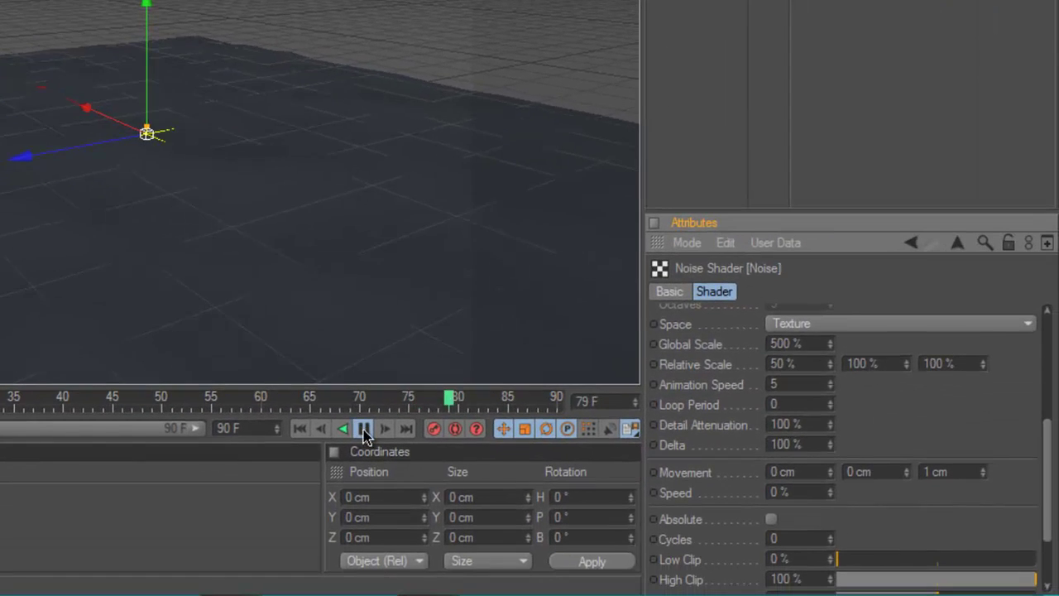
click(753, 593)
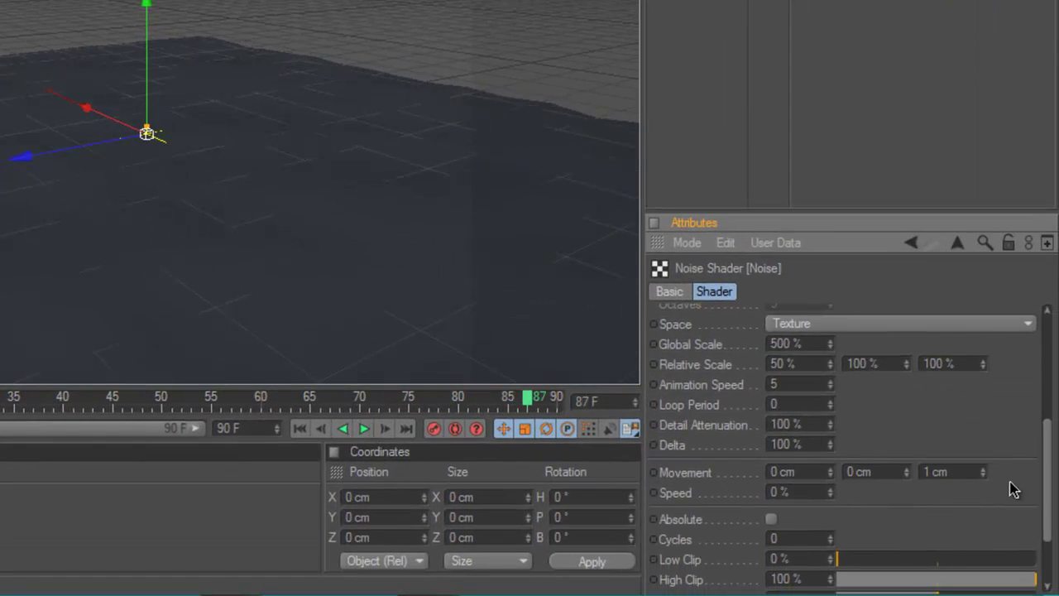
- Set the noise's third Movement value to 0.5 cm, replay the animation from the start and rewind it to frame 0
double_click(957, 471)
text(0.5)
key(Return)
click(300, 429)
click(365, 430)
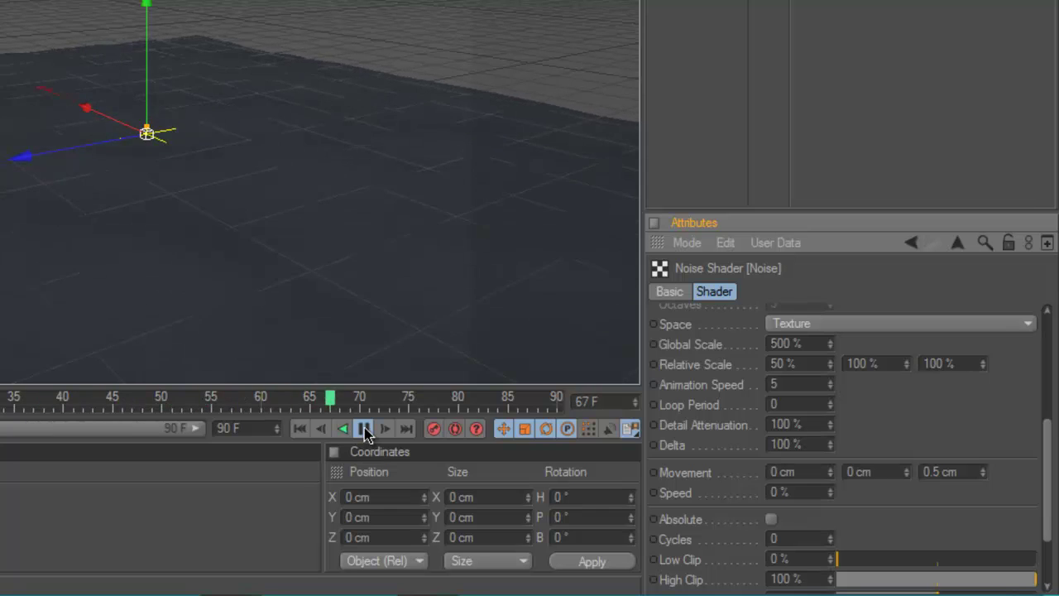
click(365, 429)
click(301, 428)
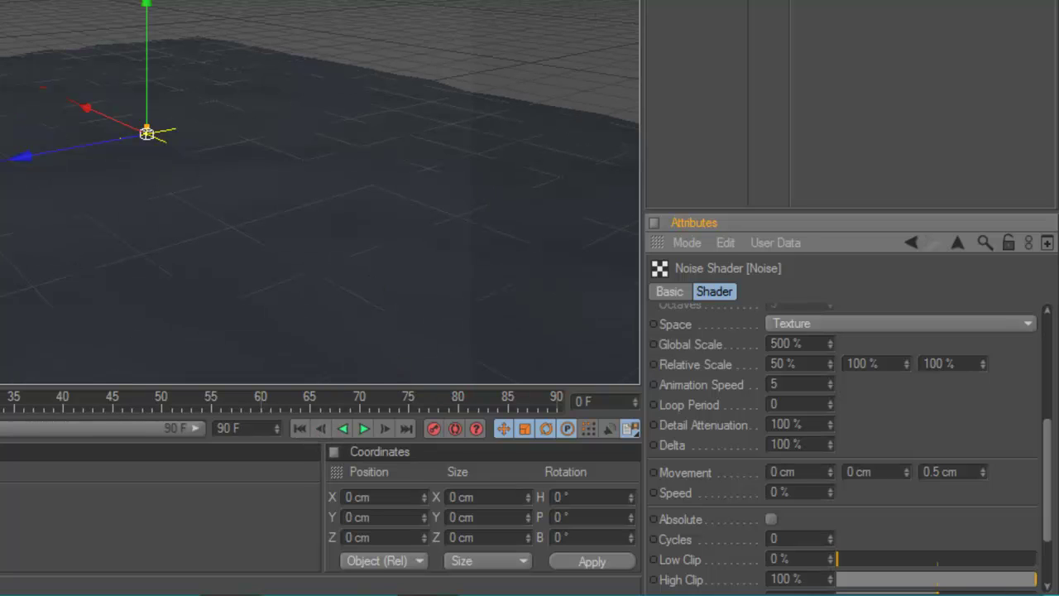
- Set the Displacer's Strength to 300 %
mouse_move(329, 208)
alt+mouse_down()
mouse_move(346, 157)
mouse_move(343, 199)
alt+mouse_up()
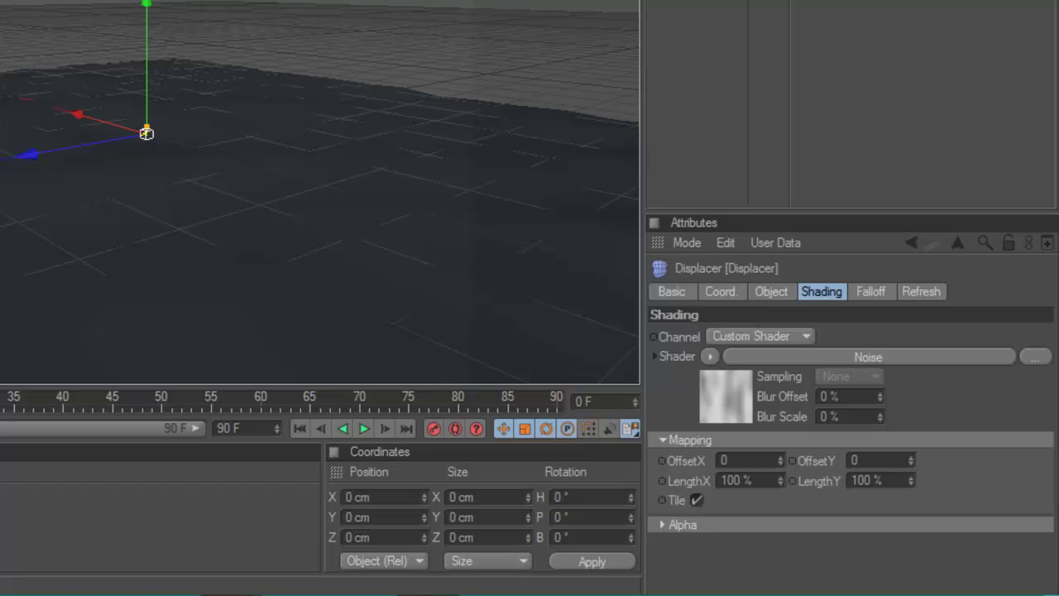
click(717, 293)
click(768, 292)
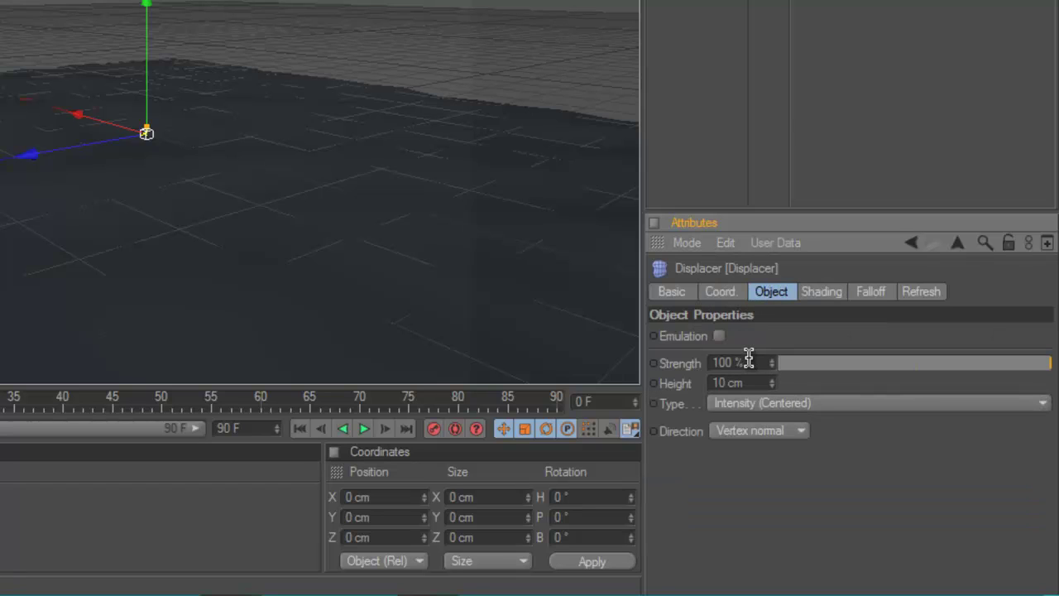
drag(750, 362, 686, 362)
text(300)
key(Return)
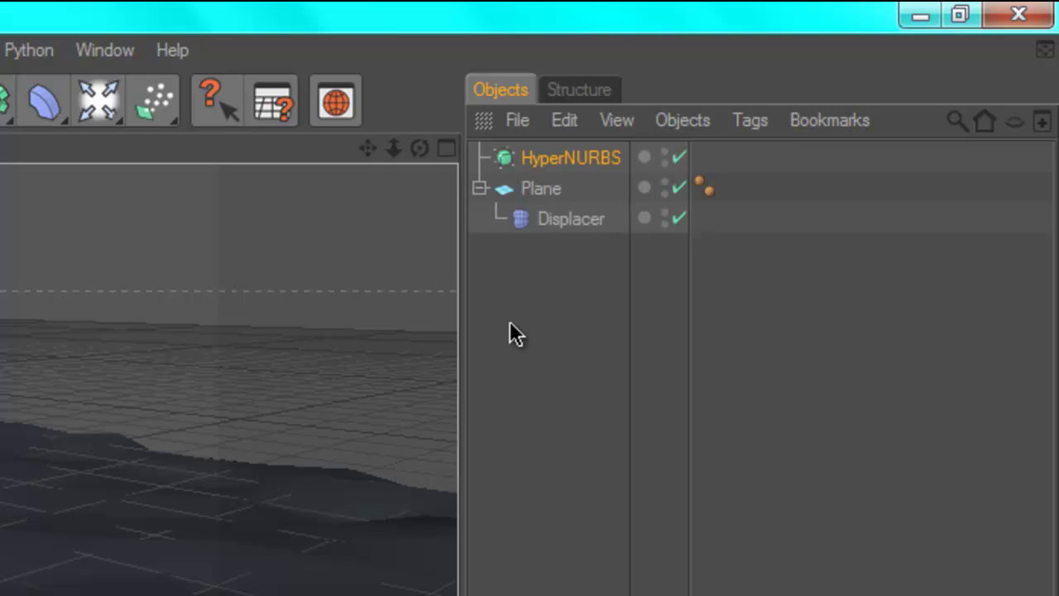
- Nest the plane under the HyperNURBS object and raise the HyperNURBS editor subdivision level
drag(548, 189, 558, 158)
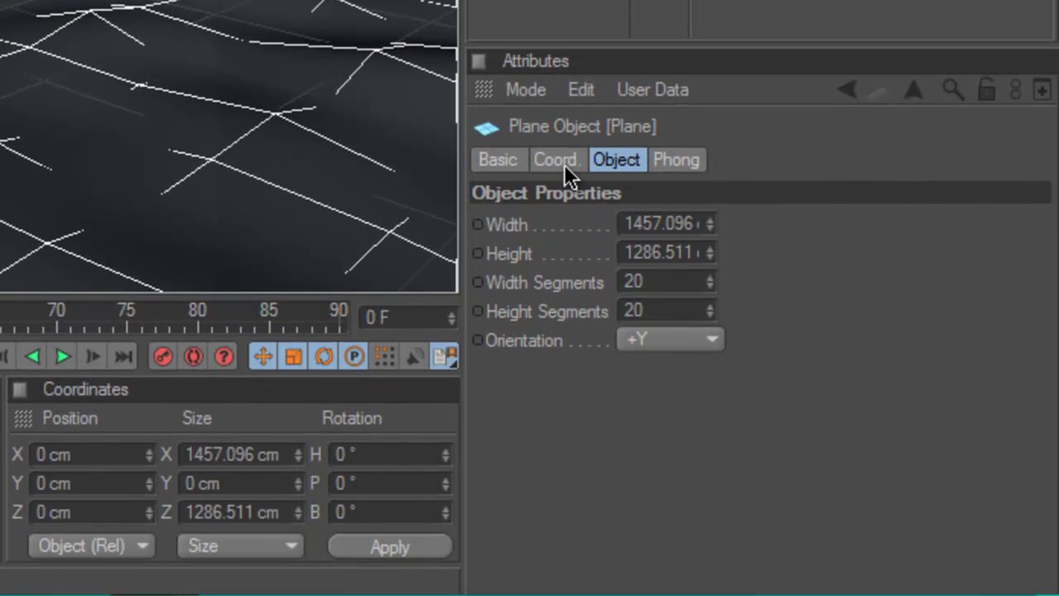
key(Up)
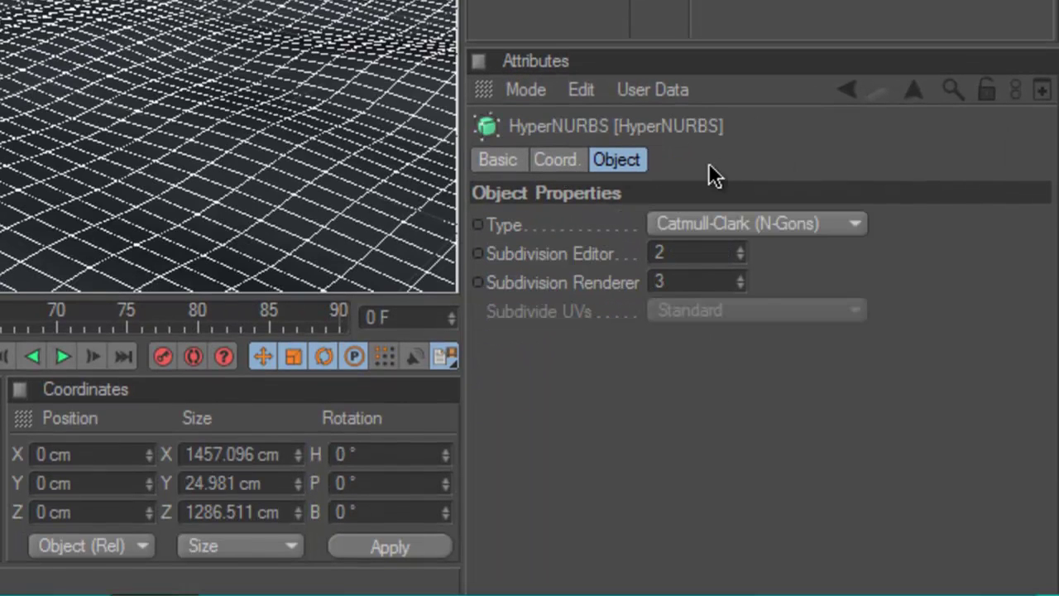
click(741, 250)
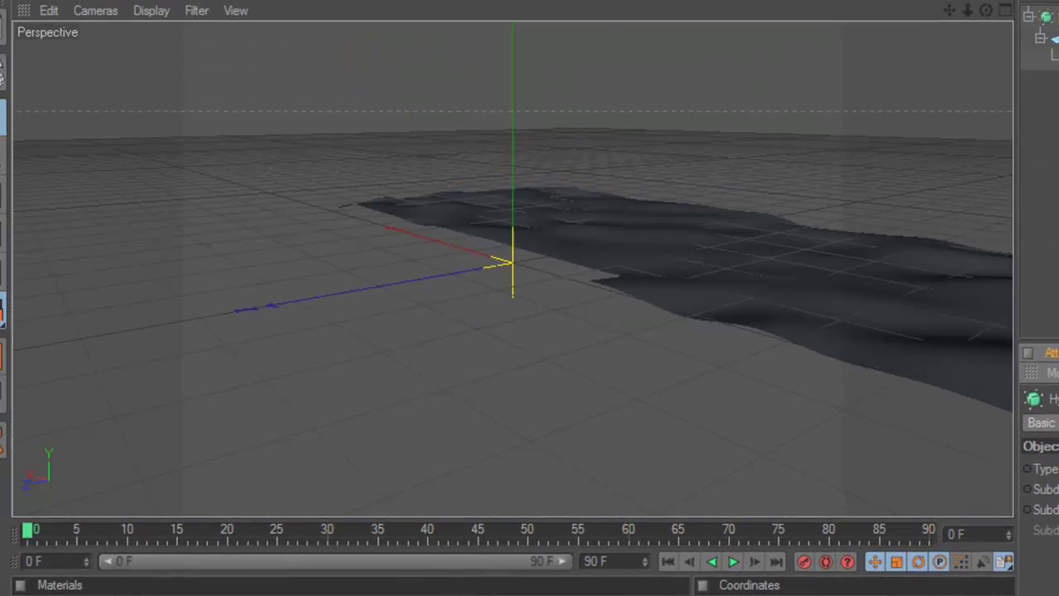
click(853, 159)
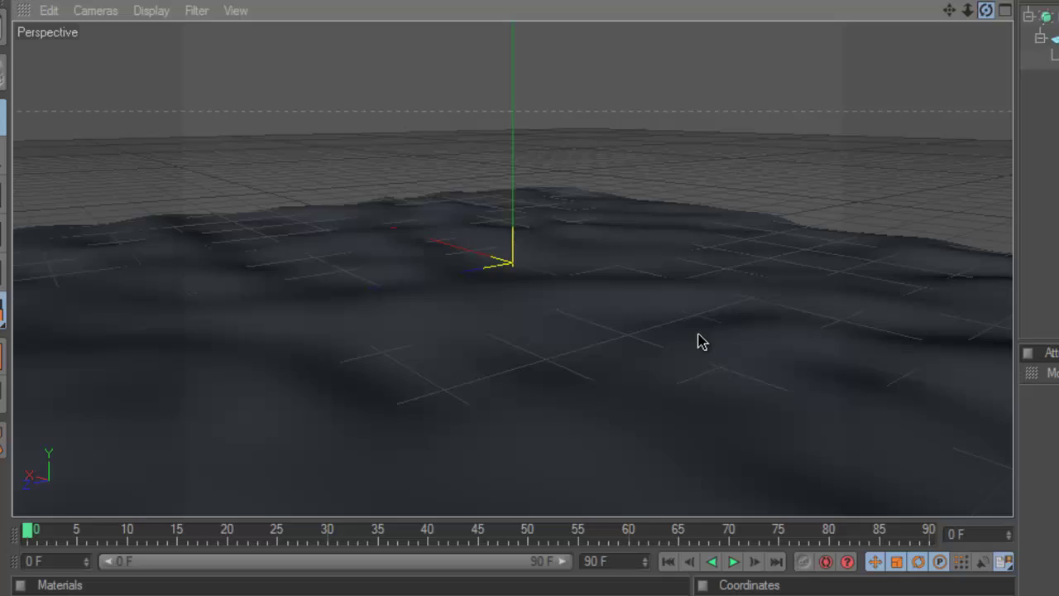
key(ctrl+z)
key(ctrl+z)
key(ctrl+z)
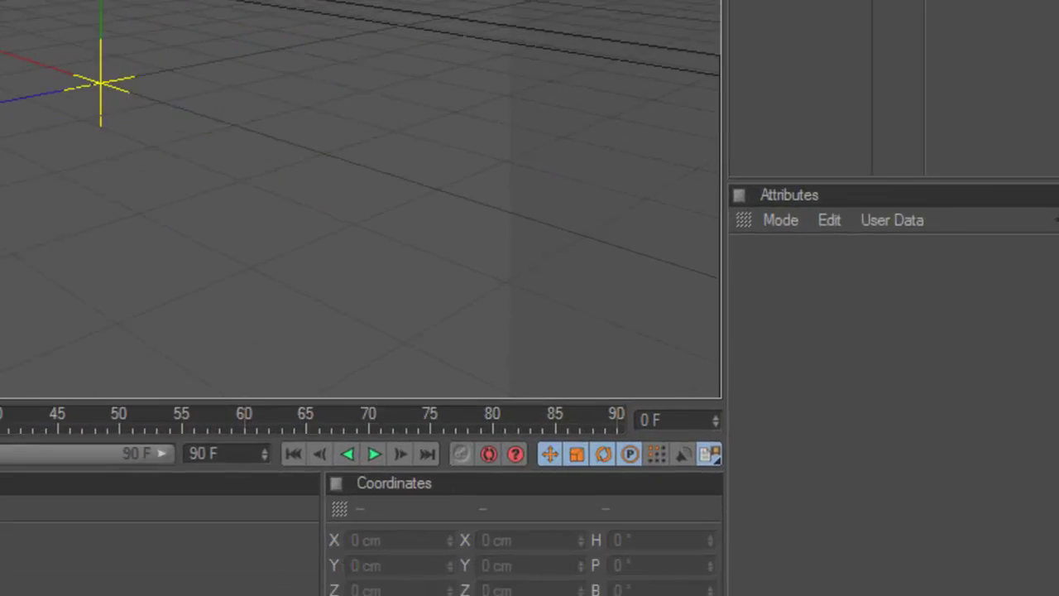
key(ctrl+y)
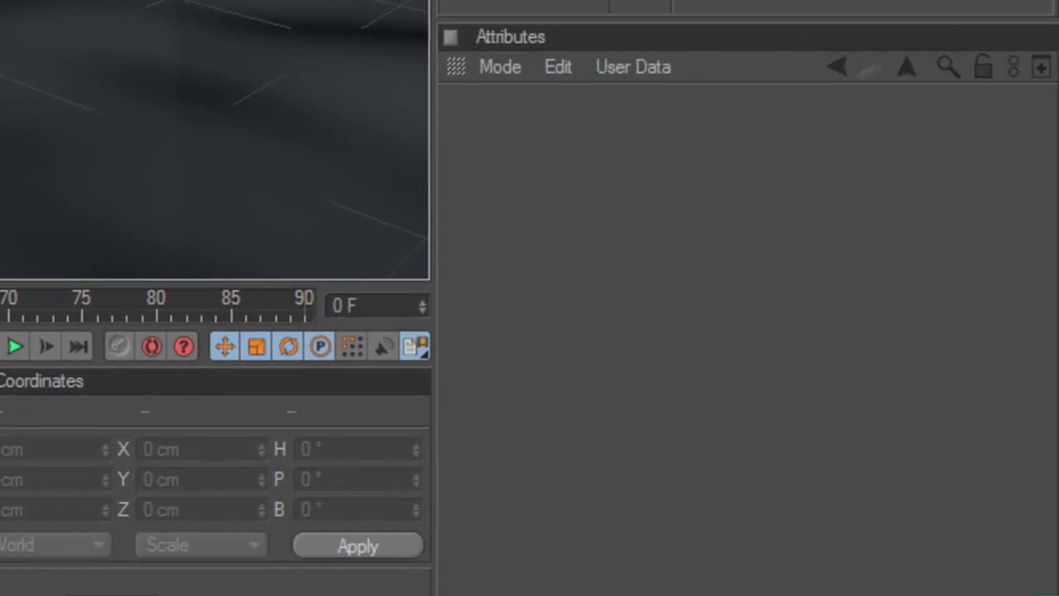
key(ctrl+y)
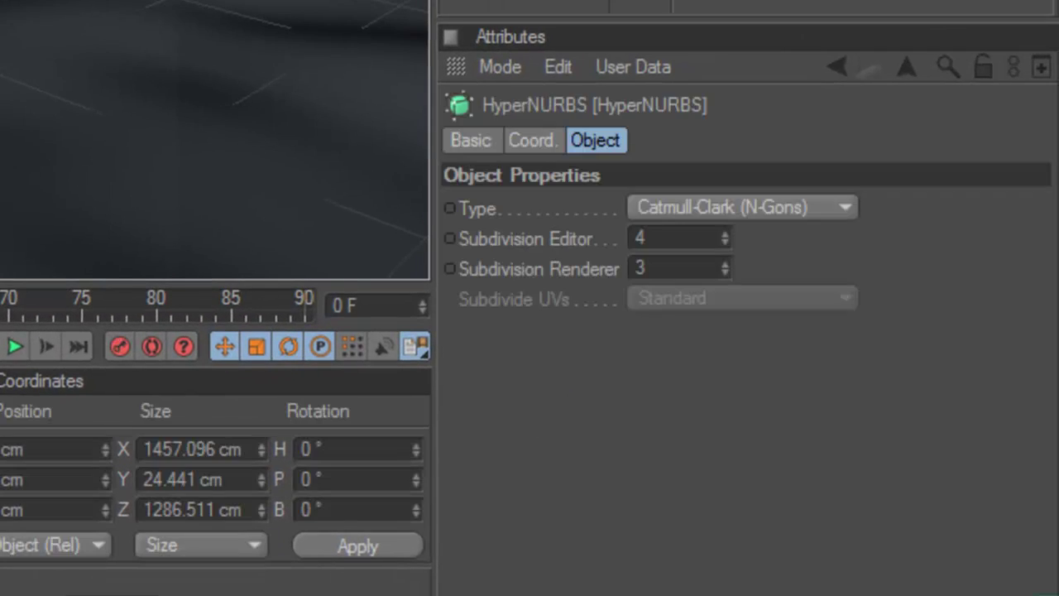
- Set the HyperNURBS object's editor subdivision to 1
double_click(671, 237)
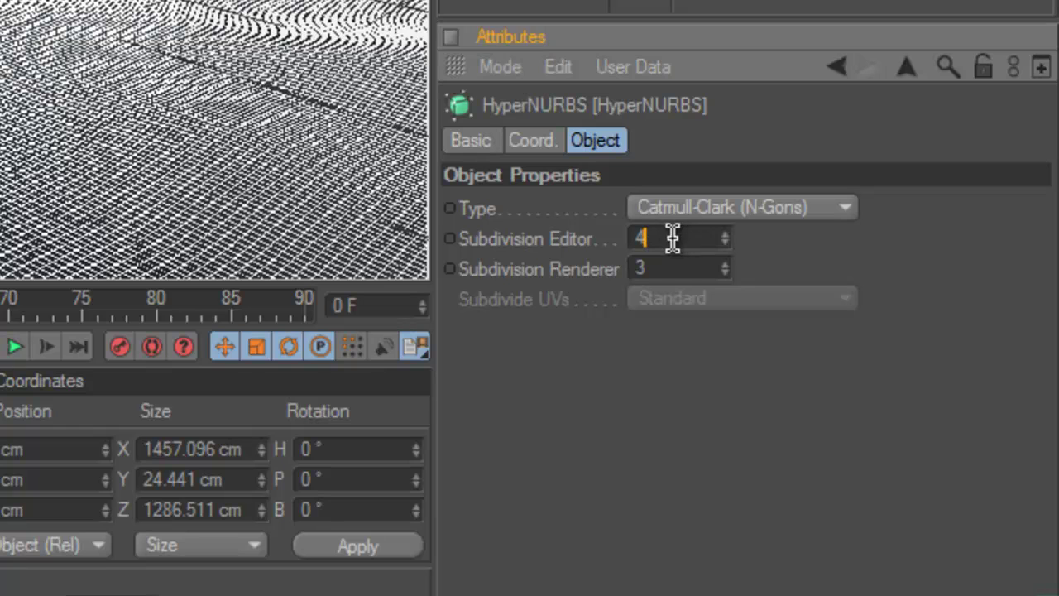
text(1)
key(Return)
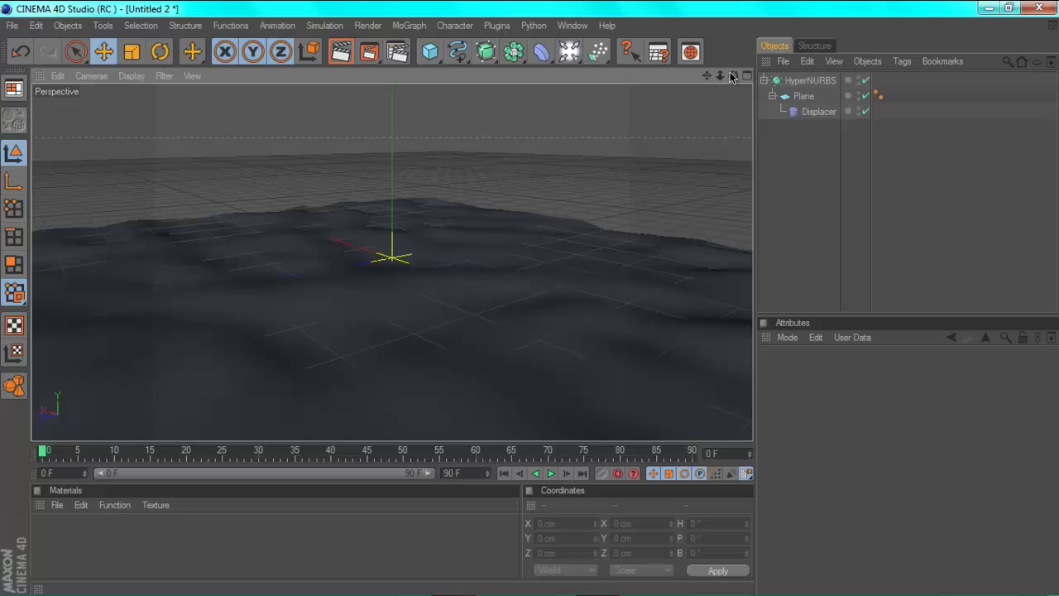
- Create a new material and set its Color channel to R 0, G 236, B 144
alt+drag(466, 300, 475, 249)
mouse_move(535, 284)
alt+mouse_down()
mouse_move(523, 301)
mouse_move(532, 300)
alt+mouse_up()
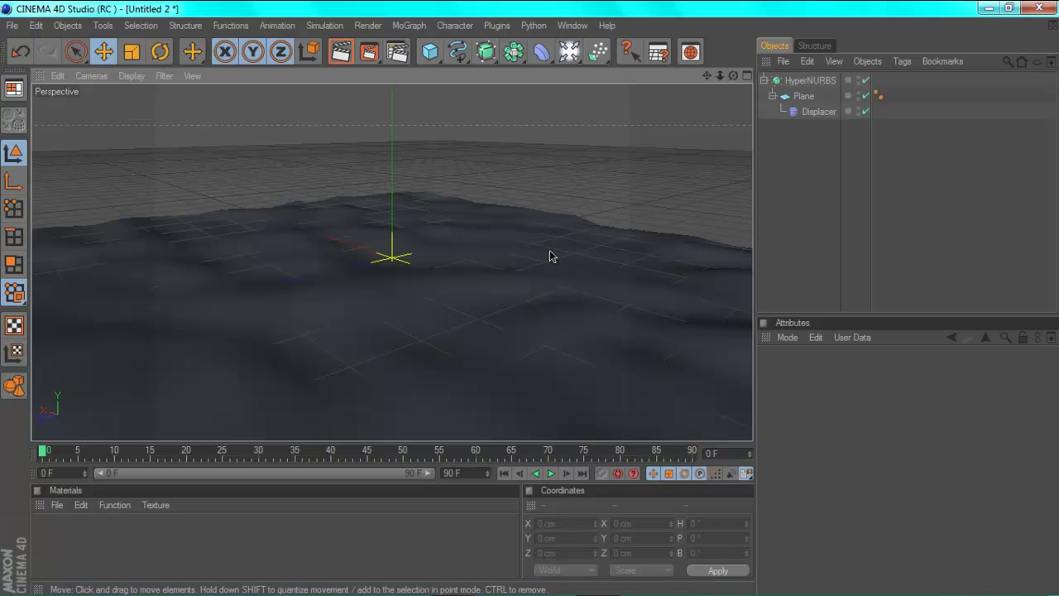
click(57, 504)
click(91, 321)
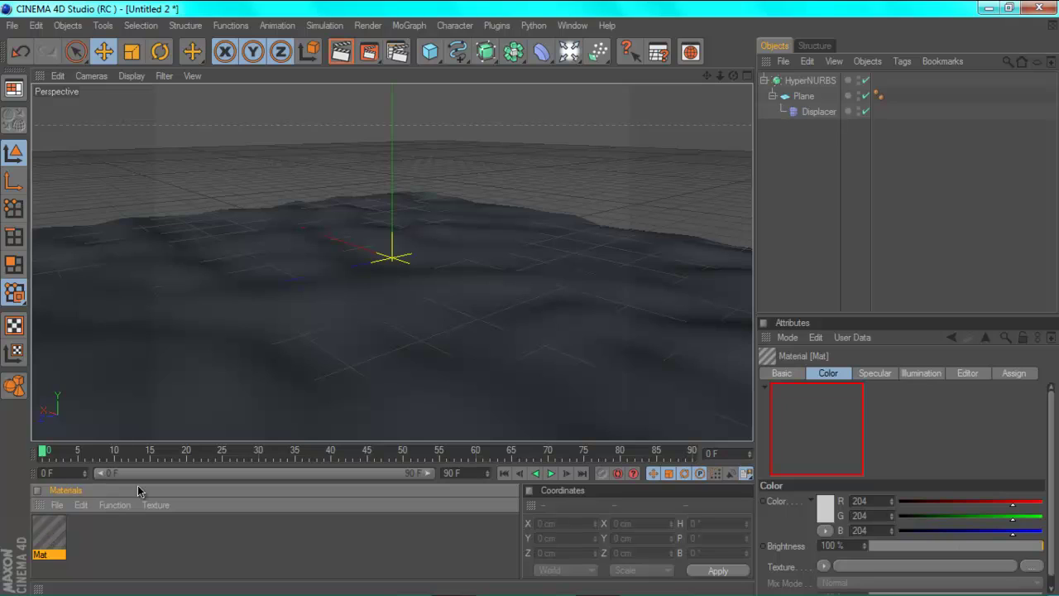
double_click(49, 538)
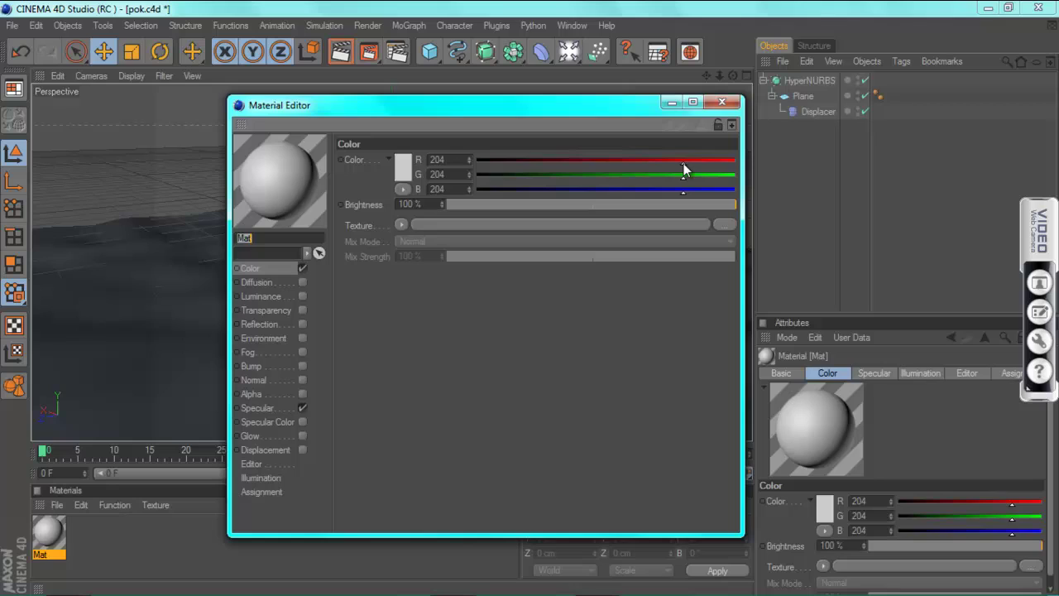
drag(684, 163, 481, 168)
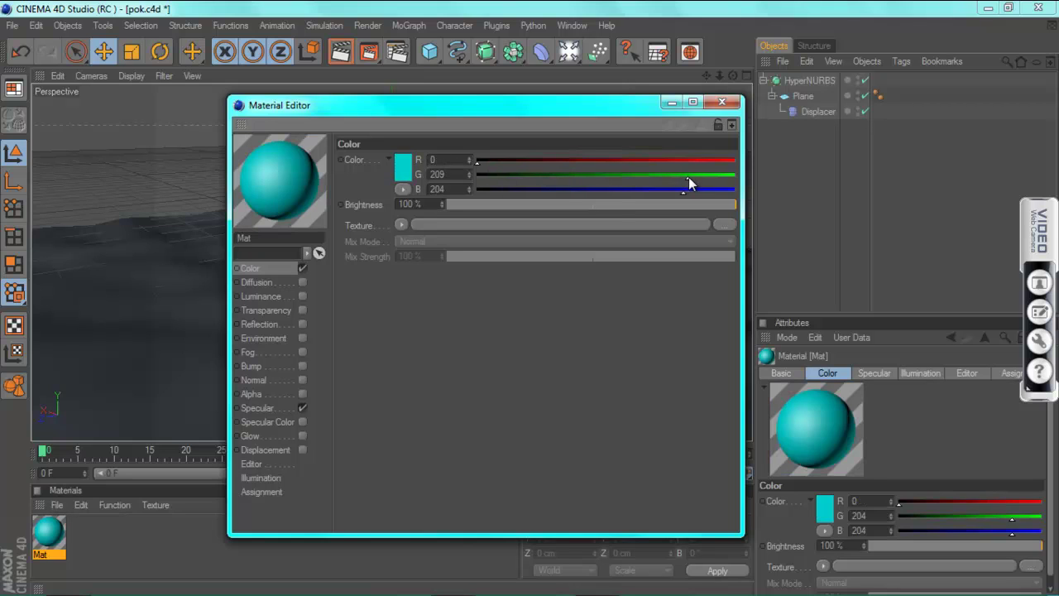
drag(688, 177, 620, 190)
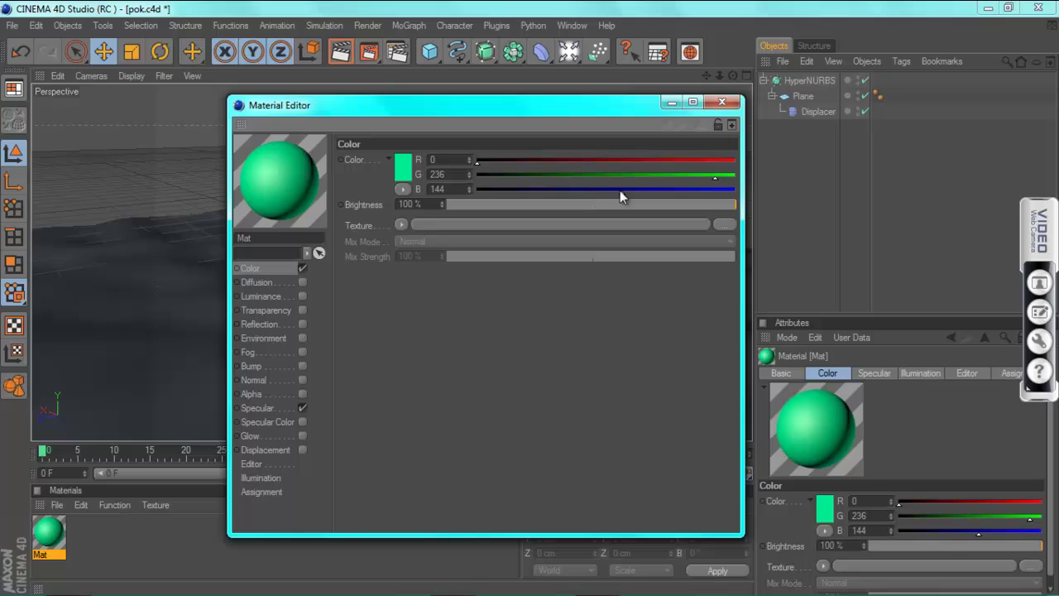
- Enable the material's Luminance channel with color R 0, G 199, B 95 and 65 % brightness
click(302, 295)
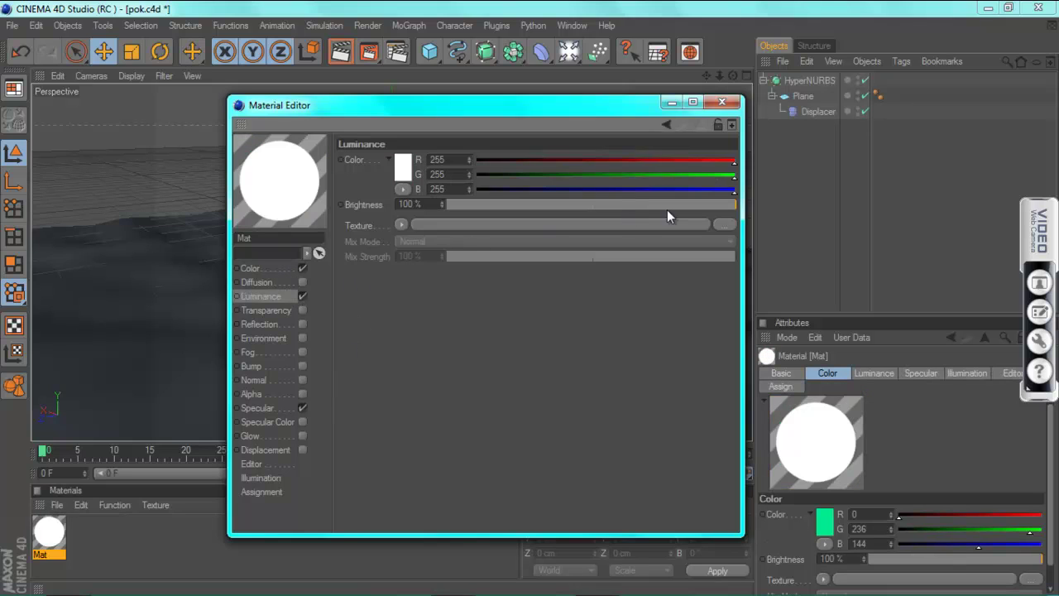
drag(726, 189, 388, 154)
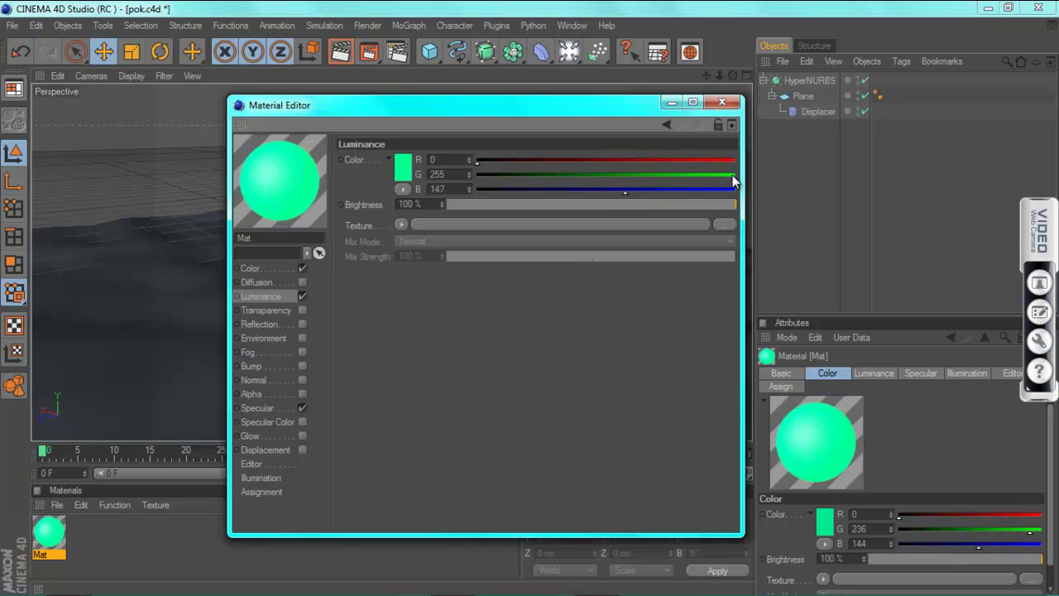
drag(732, 174, 677, 176)
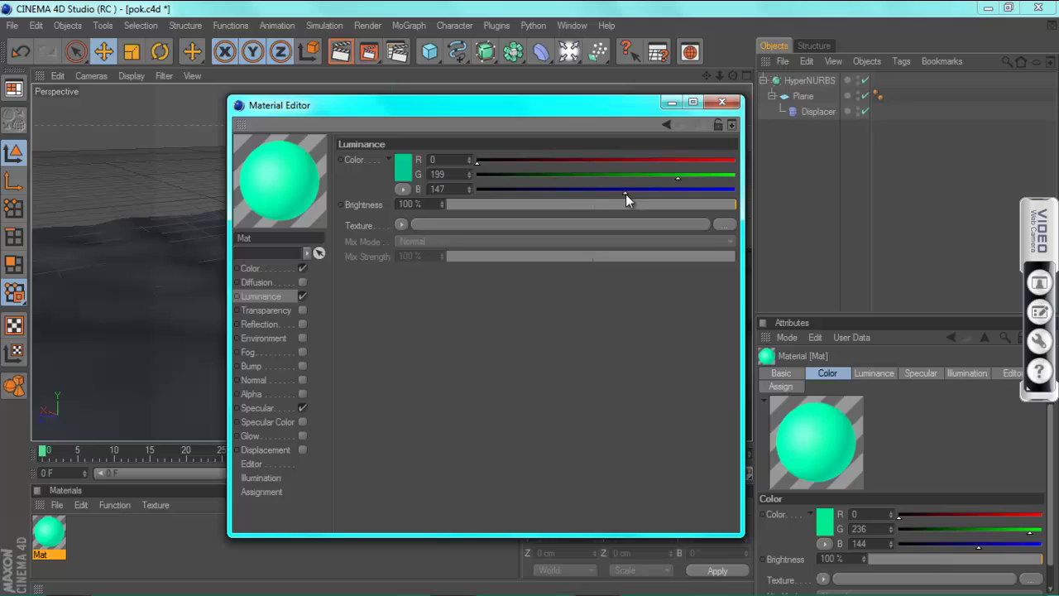
drag(614, 193, 573, 194)
click(409, 205)
text(65)
key(Return)
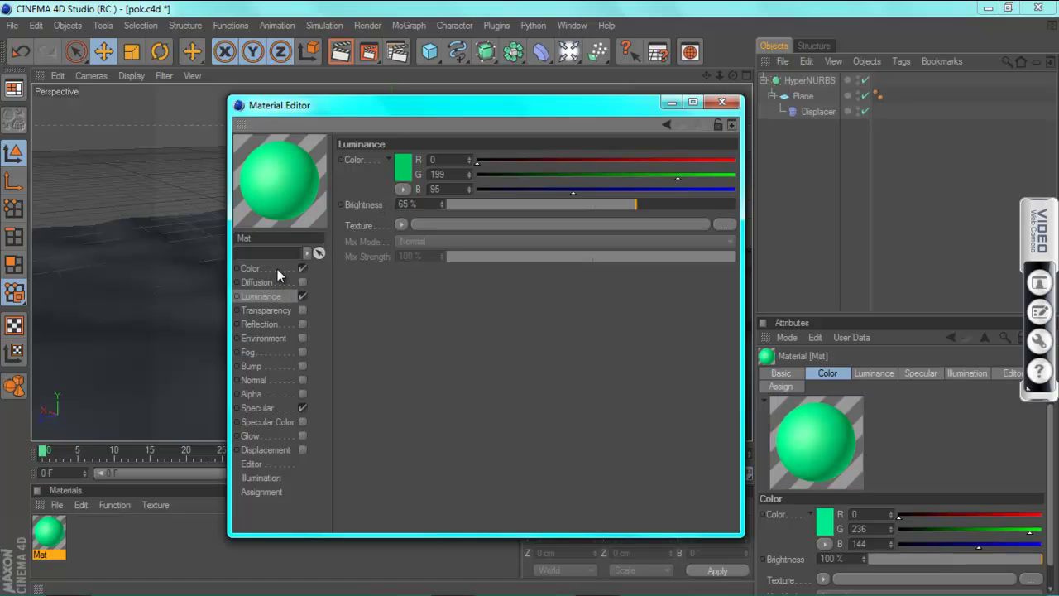
- Enable the material's Reflection channel and load the image sky04.jpg from the USB drive as its texture
click(302, 324)
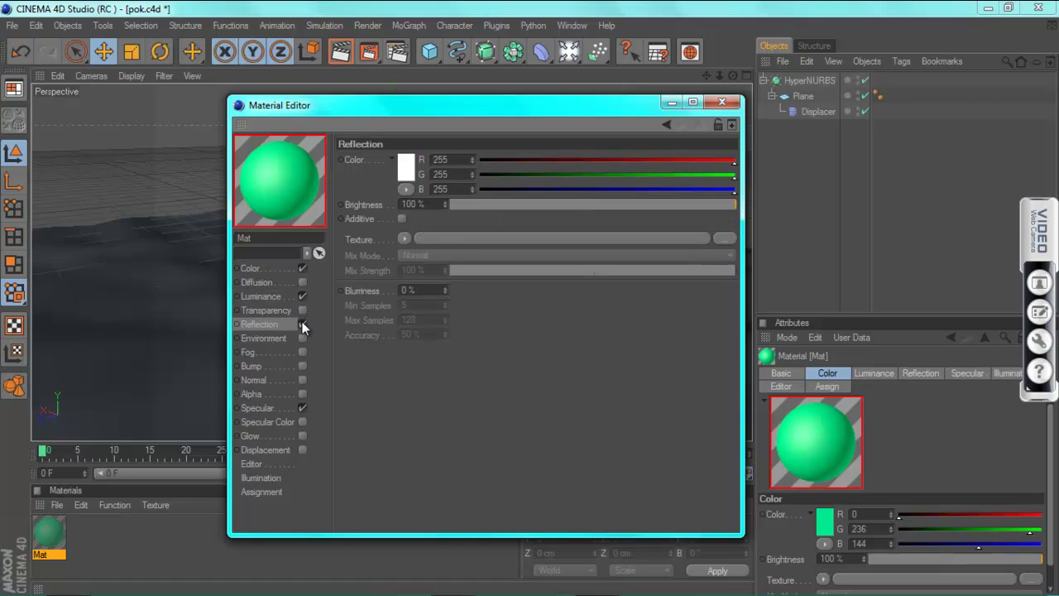
click(404, 239)
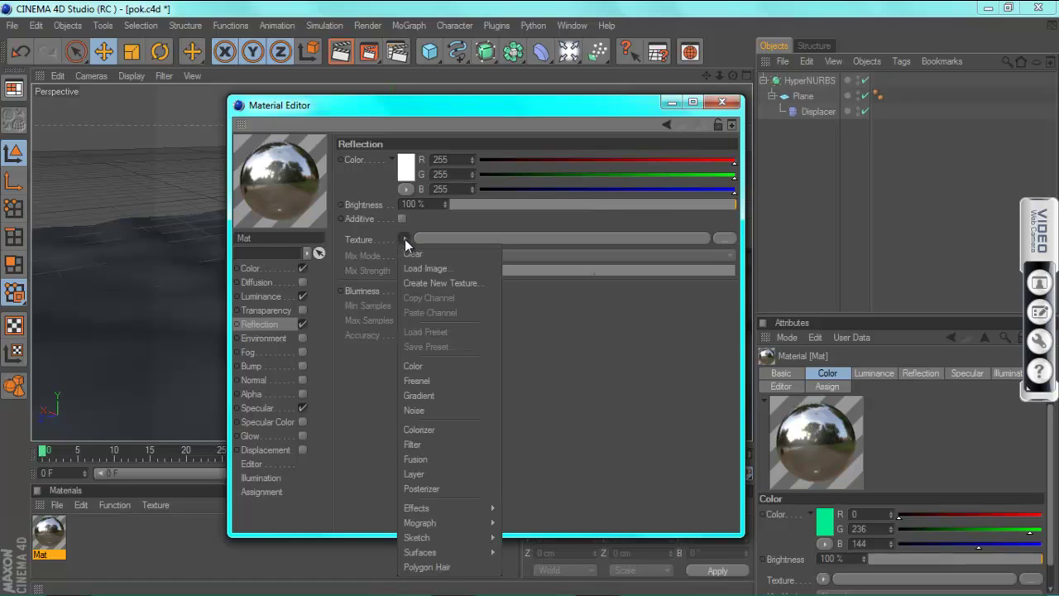
click(416, 264)
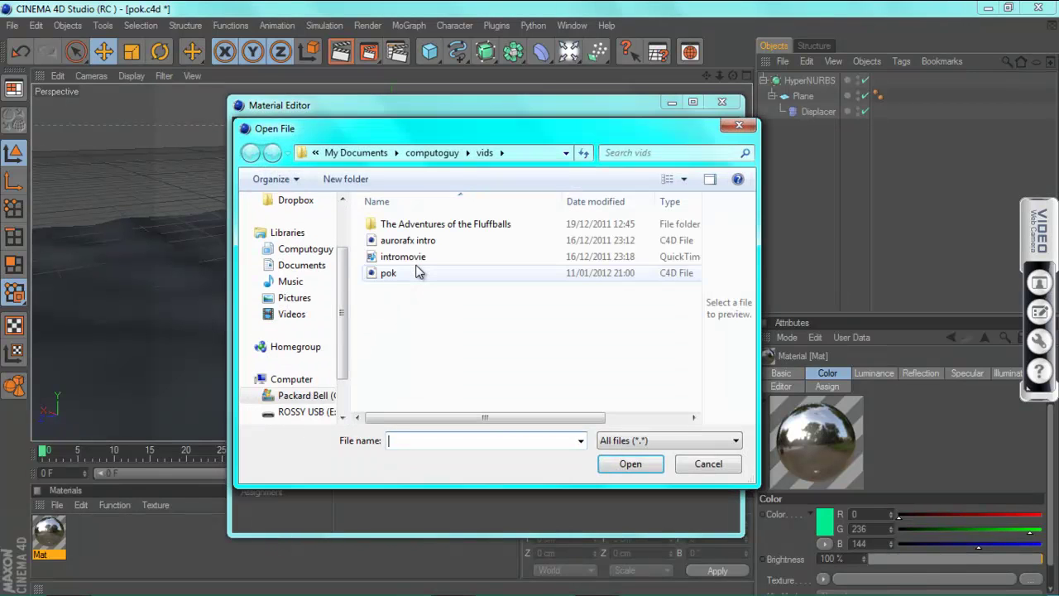
scroll(321, 414, down, 1)
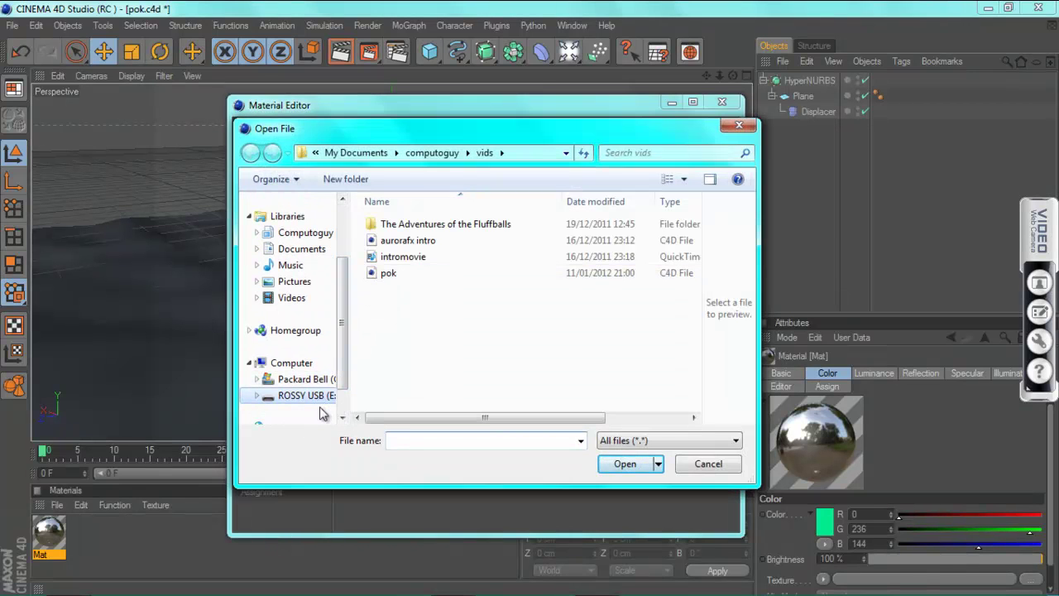
click(320, 401)
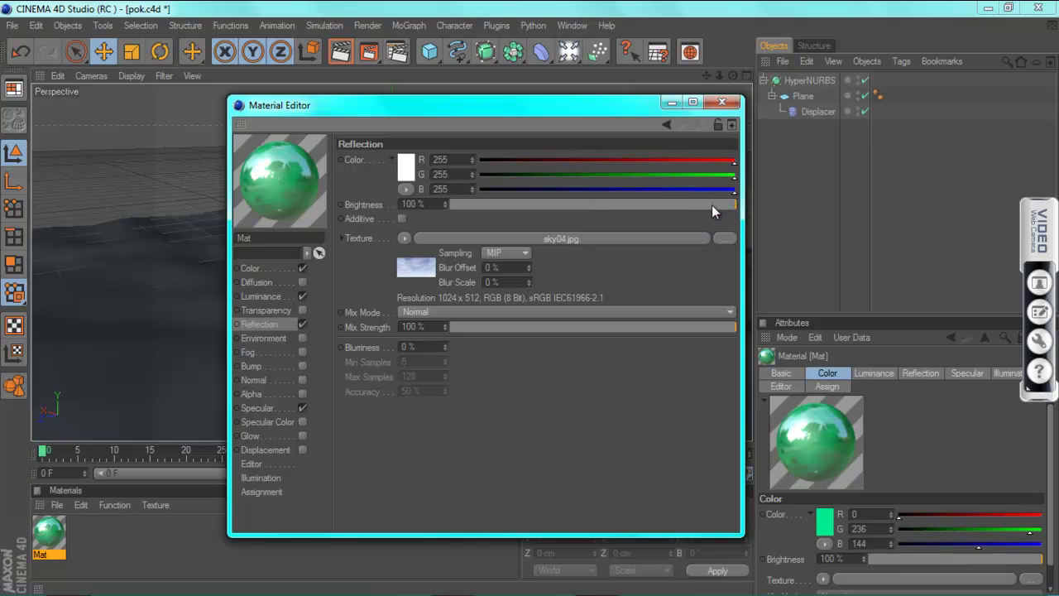
- Lower the Reflection channel's brightness to 39 % and close the material editor
drag(711, 204, 632, 204)
drag(631, 204, 563, 207)
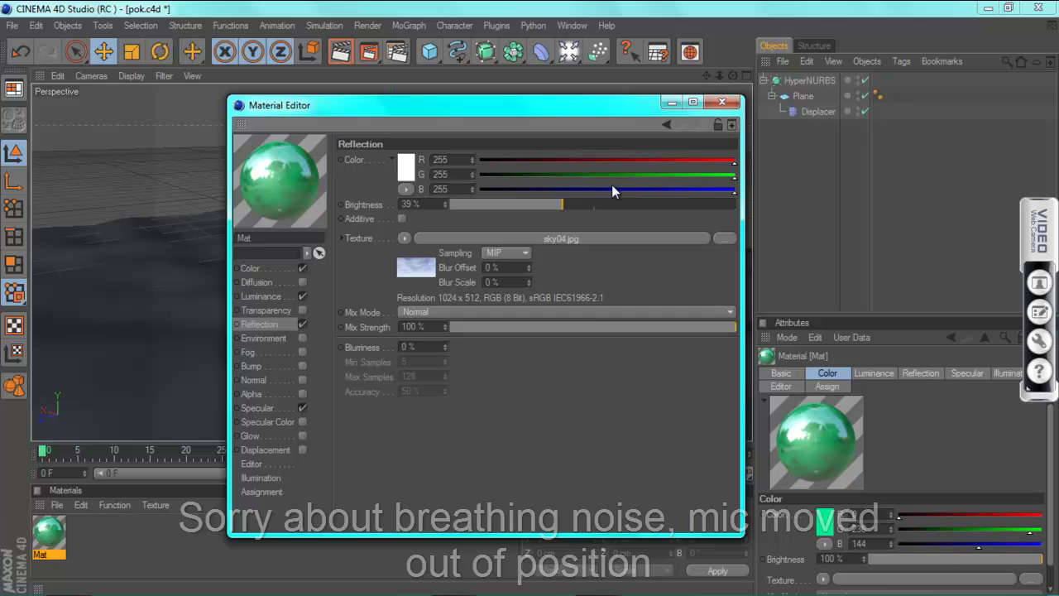
click(722, 104)
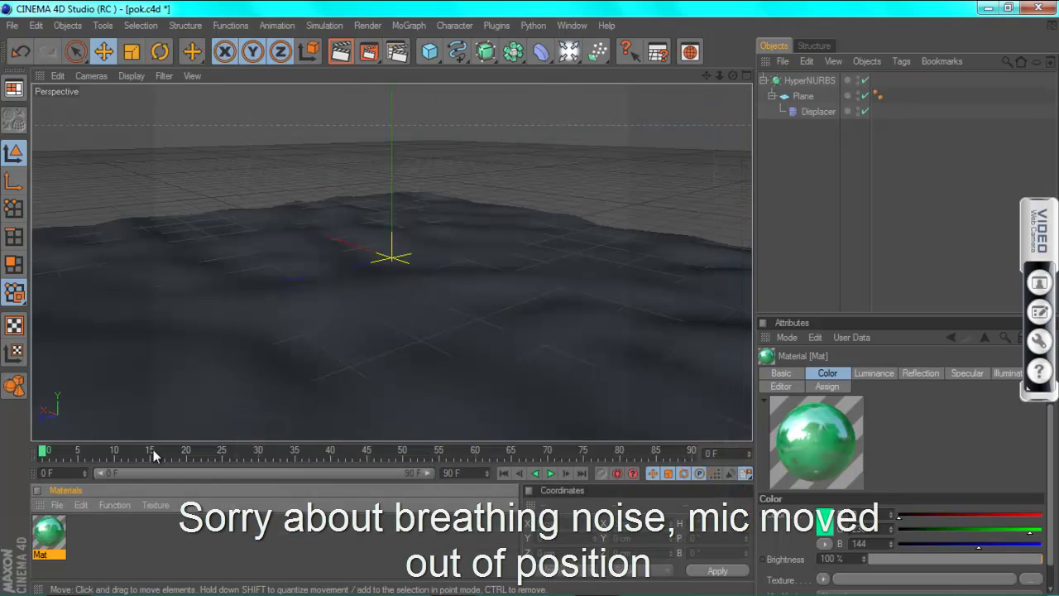
- Apply the green material to the plane and render the perspective view as a preview
drag(47, 540, 377, 321)
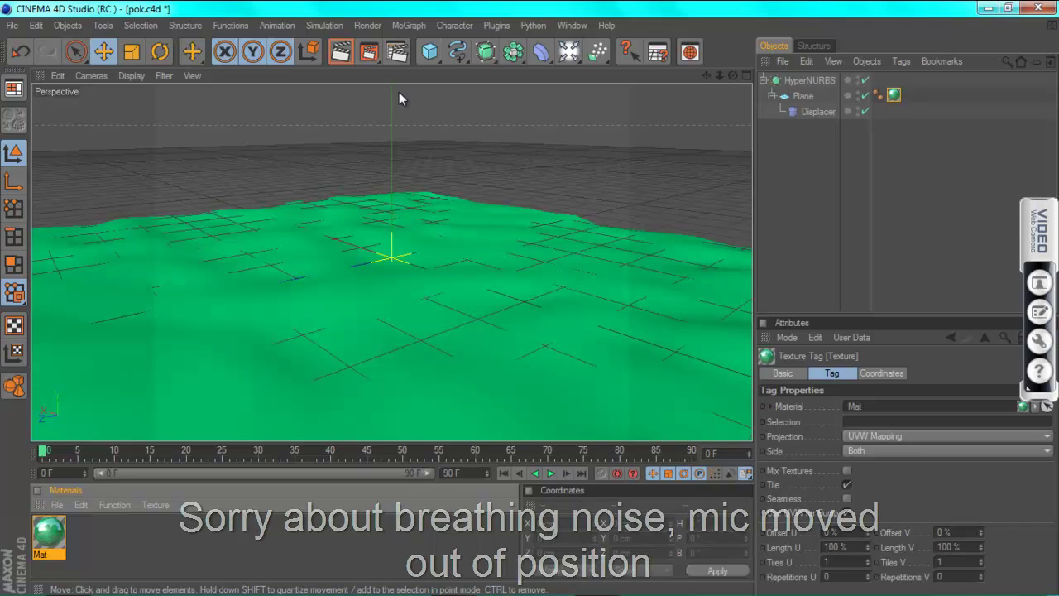
click(340, 55)
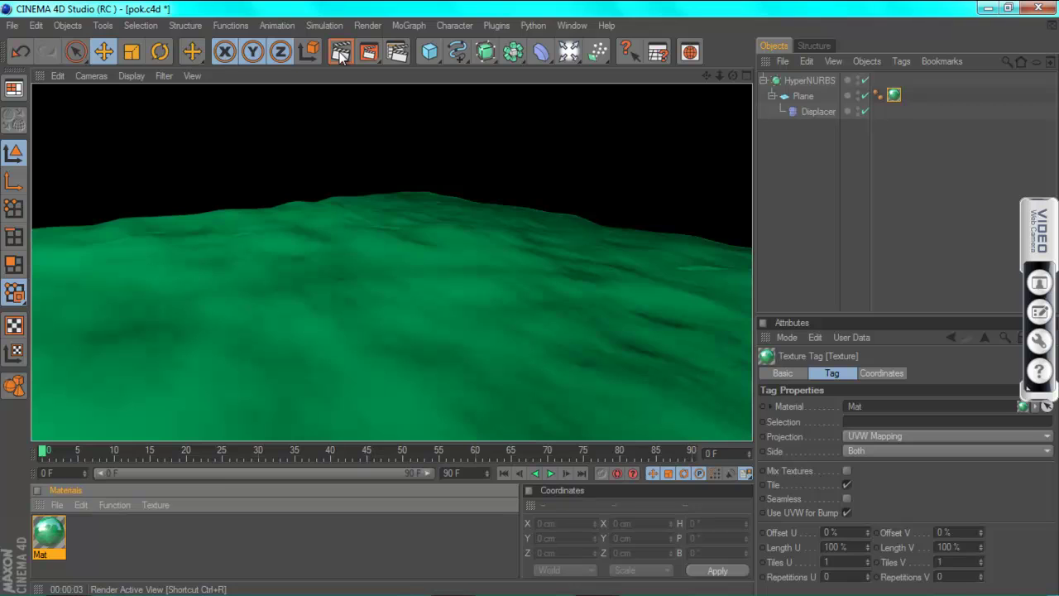
click(549, 185)
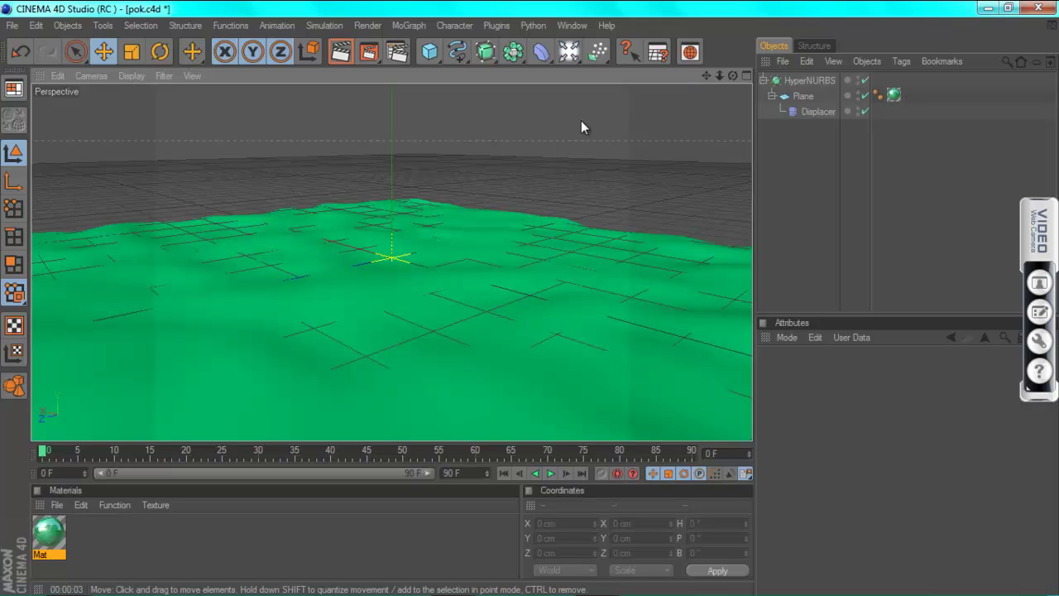
- Add a Sky object and create a second material with its Color channel disabled and Luminance enabled
click(575, 51)
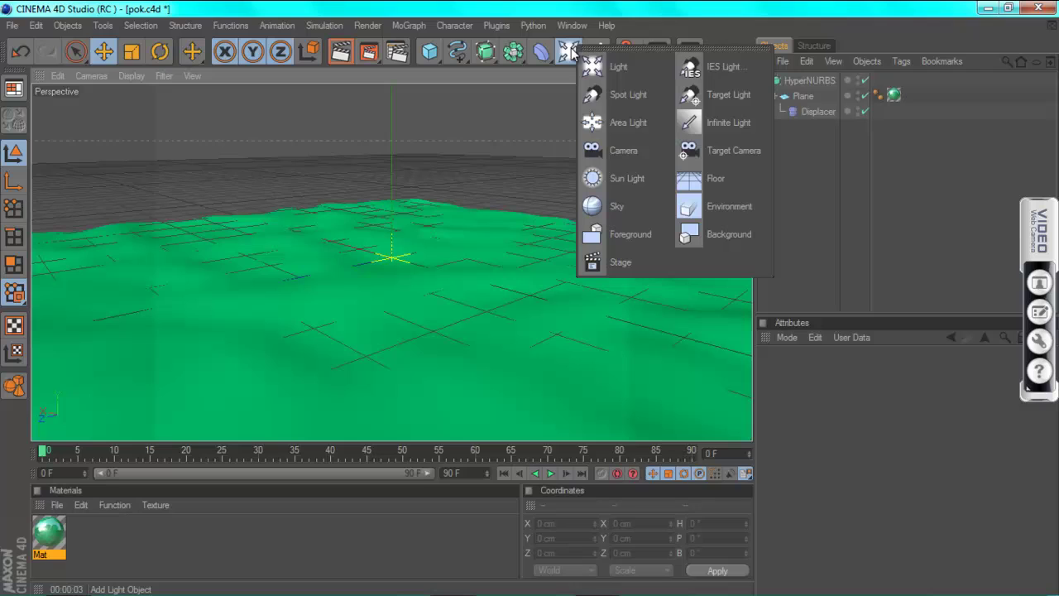
click(622, 209)
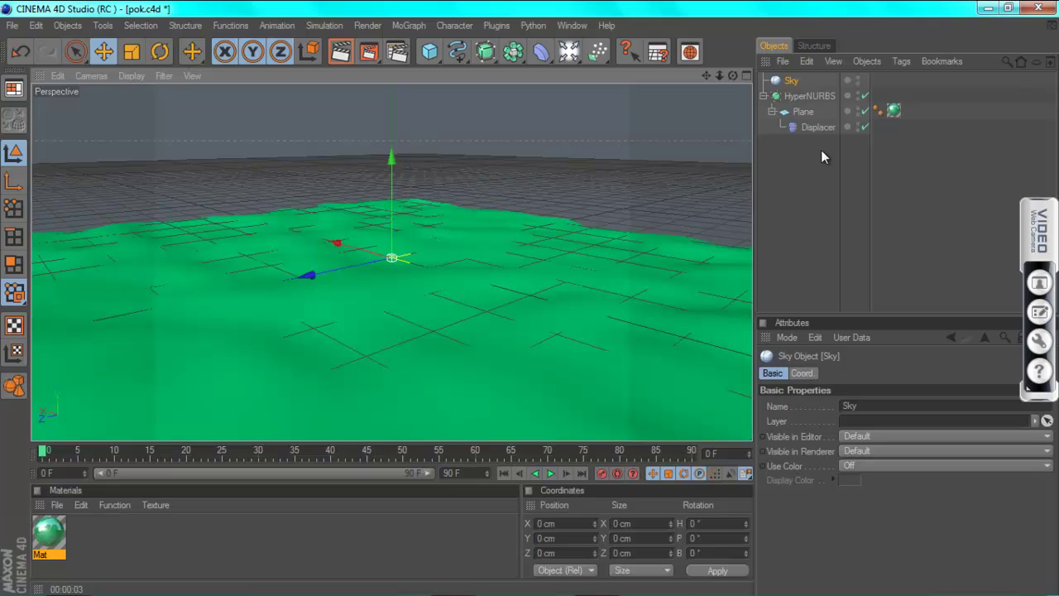
click(57, 505)
click(132, 320)
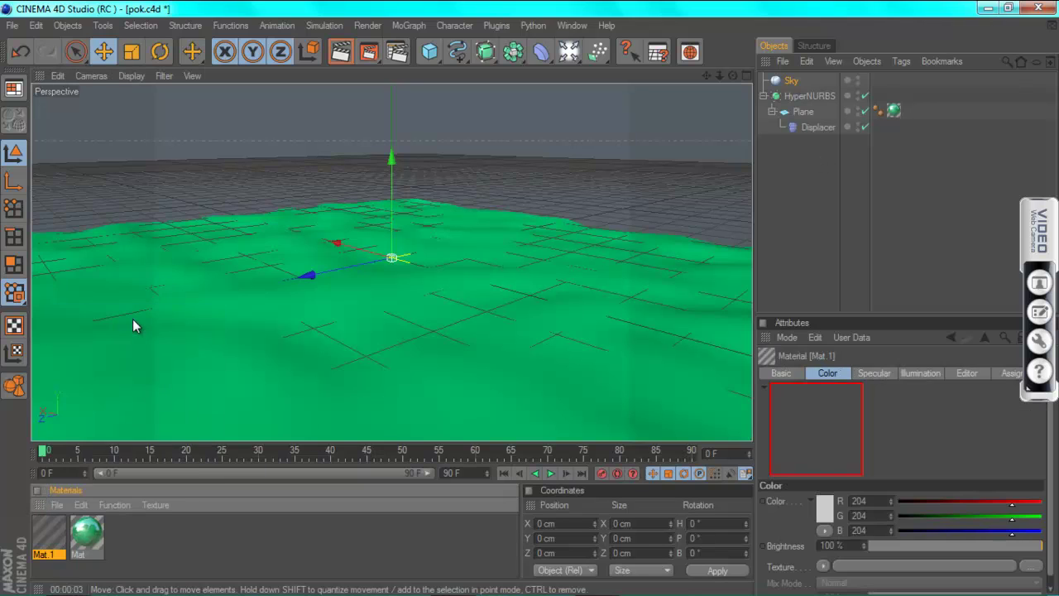
double_click(58, 534)
click(301, 324)
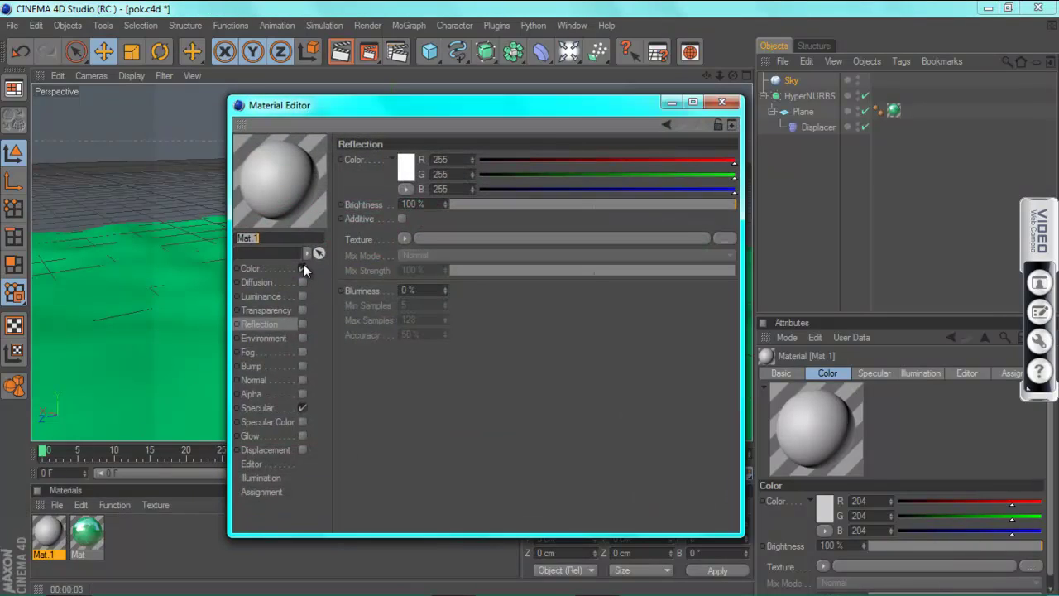
click(303, 267)
click(301, 297)
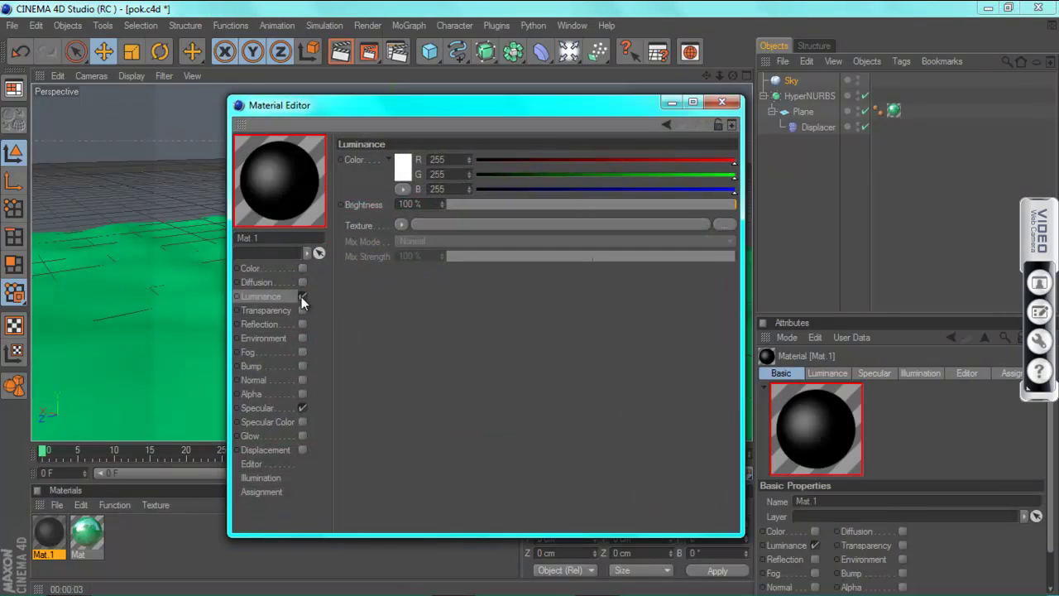
- Load sky04.jpg as the new material's Luminance texture, copying the image to the document location
click(401, 220)
click(419, 254)
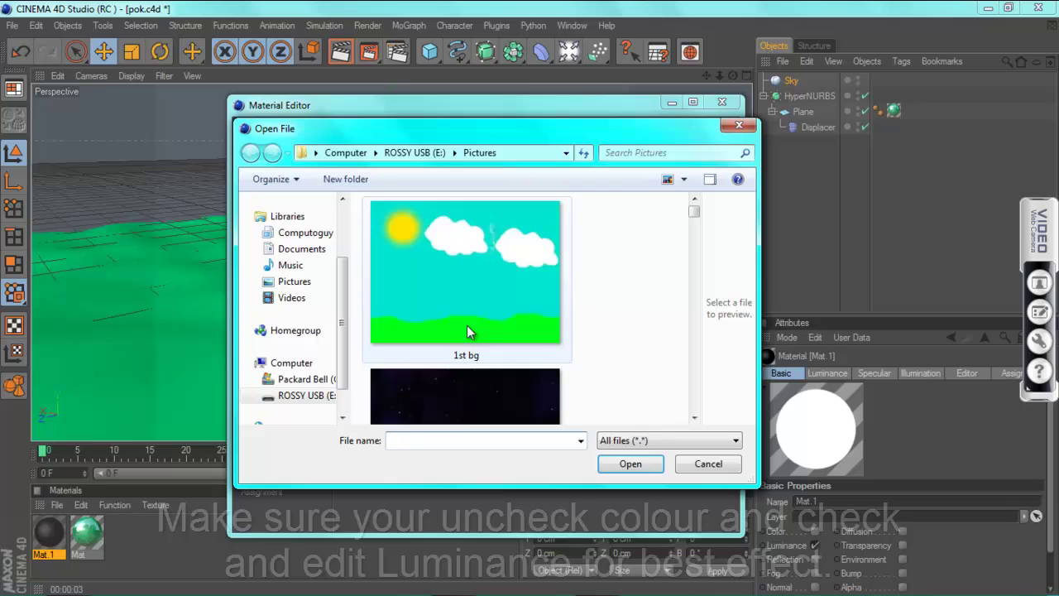
text(sky)
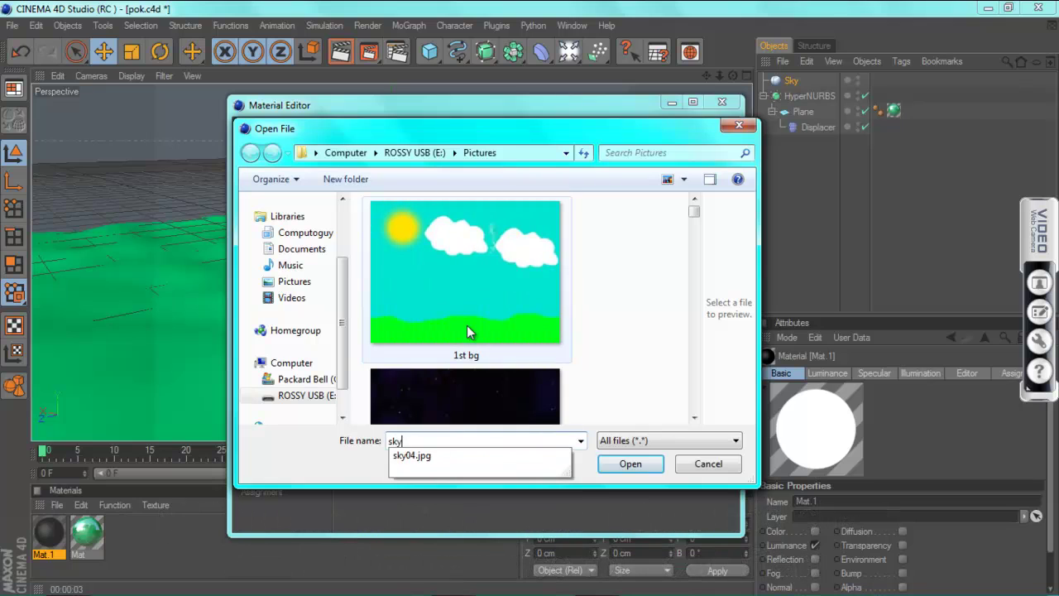
click(431, 456)
click(609, 466)
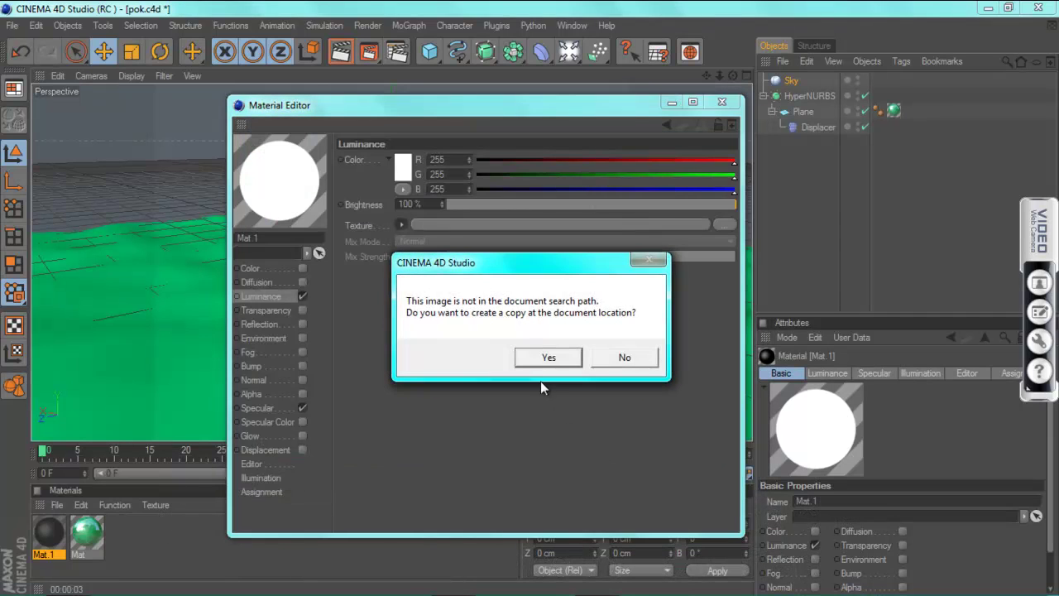
click(546, 357)
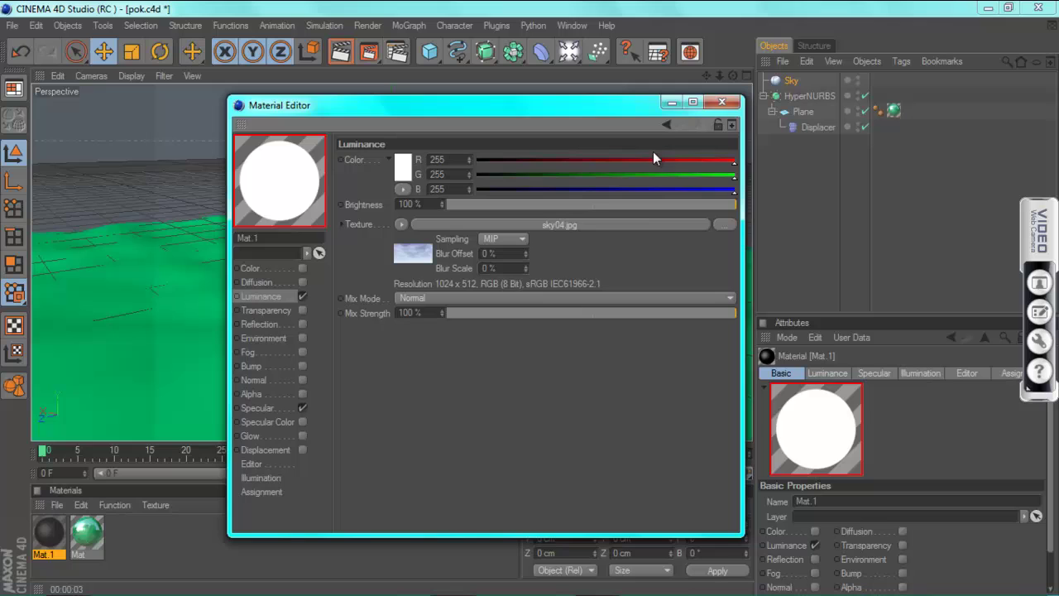
- Close the material editor, apply the sky material to the Sky object and render the perspective view
click(722, 102)
drag(57, 534, 788, 83)
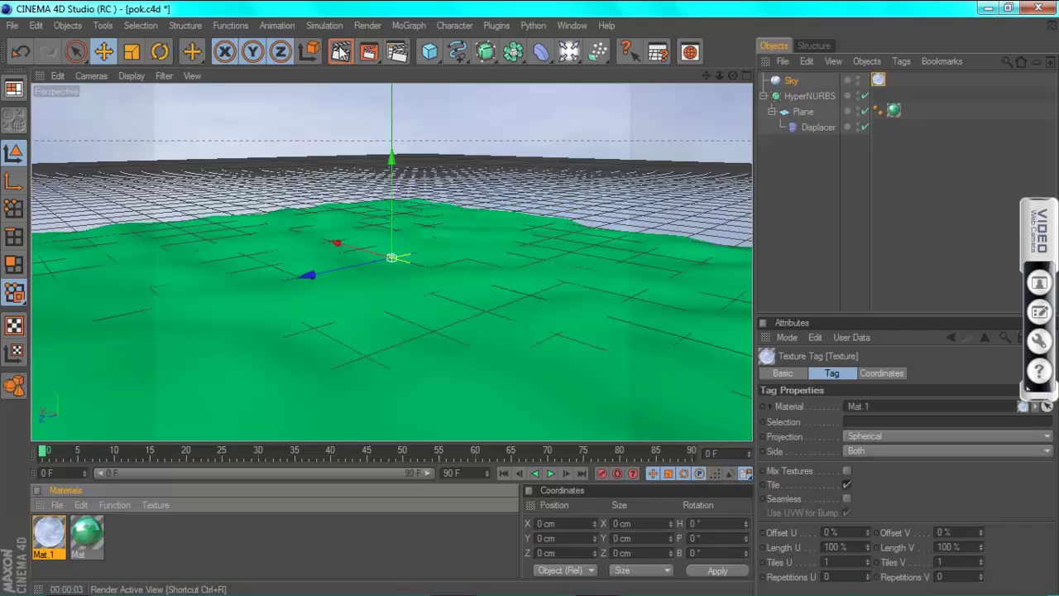
click(340, 51)
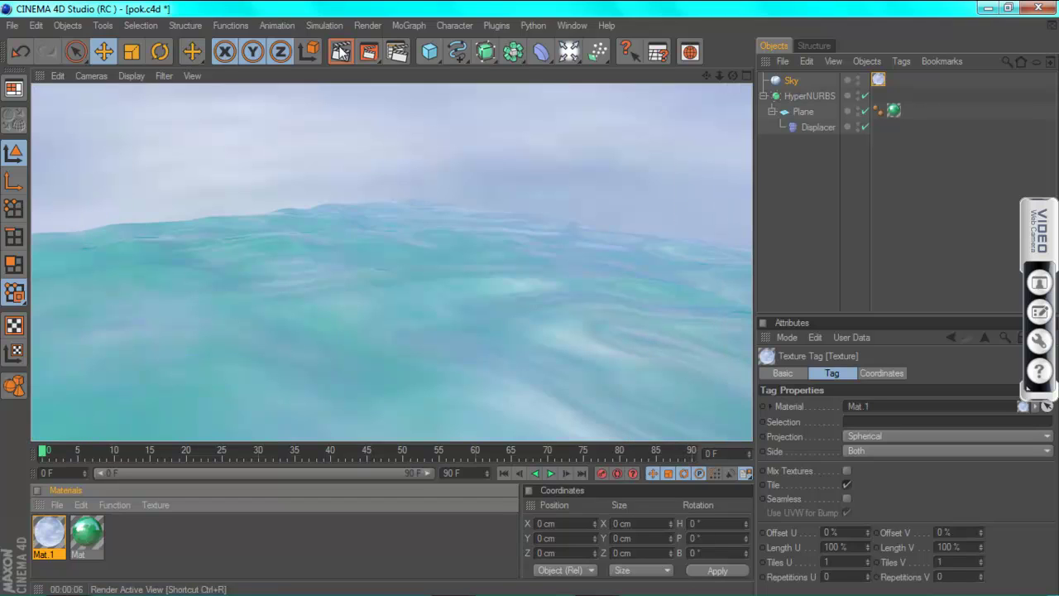
- Add a Floor object and lower it to about -11 cm in Y, just beneath the wavy water surface
click(292, 195)
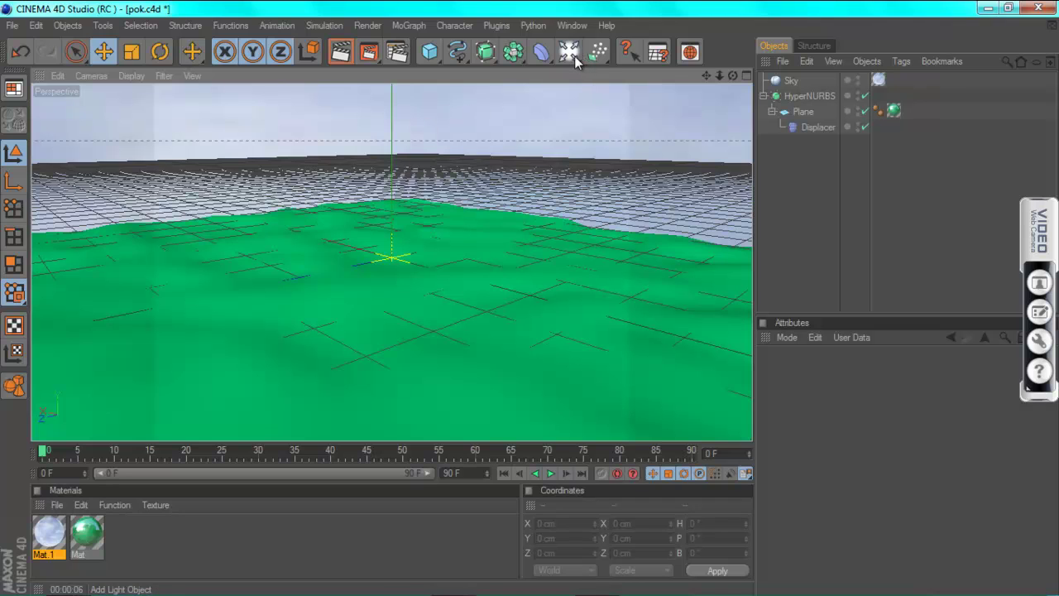
drag(574, 56, 692, 175)
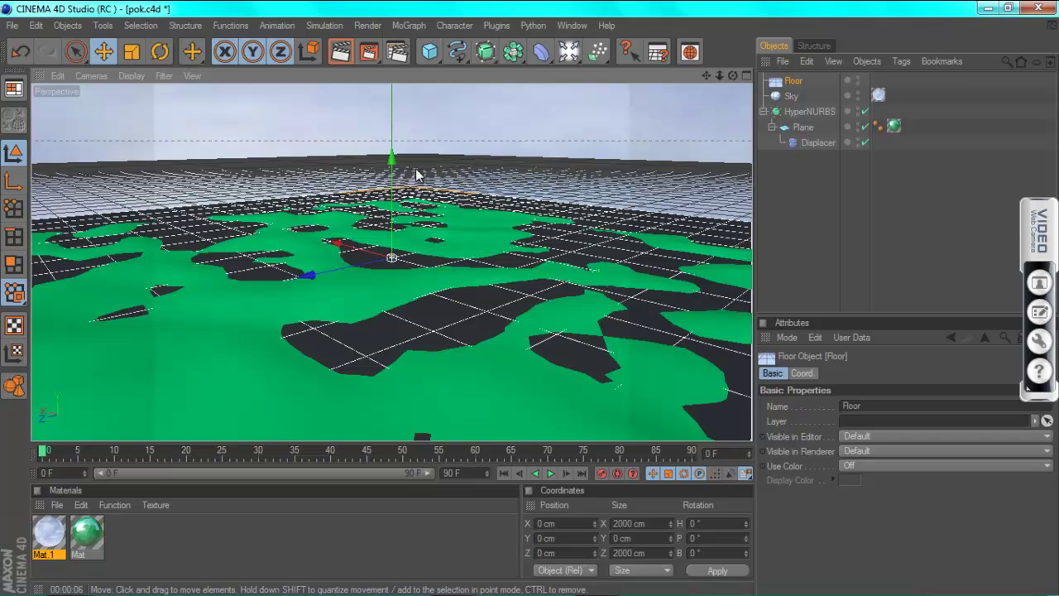
drag(392, 161, 531, 301)
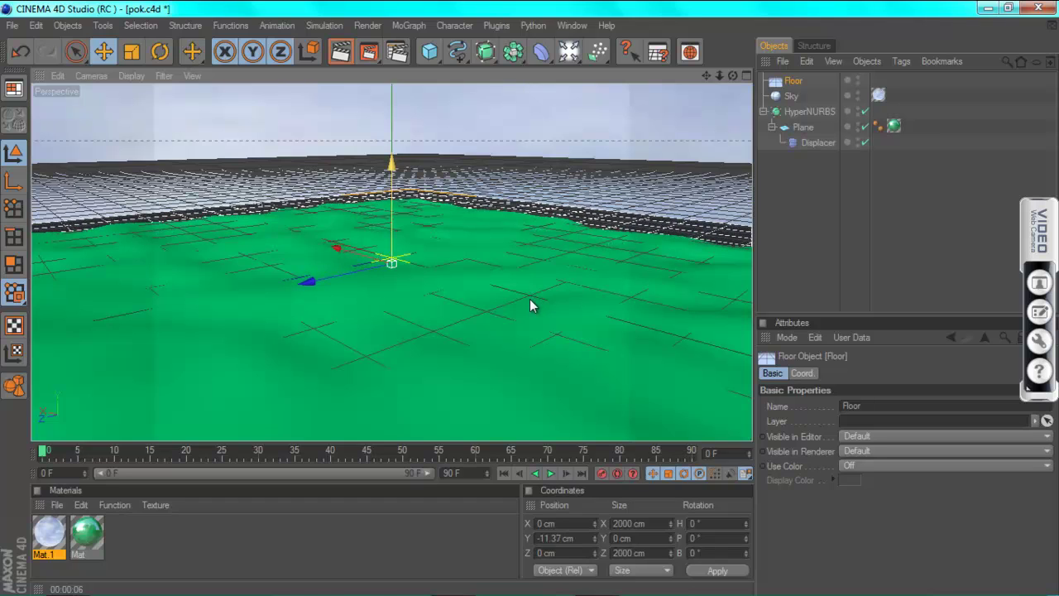
click(484, 162)
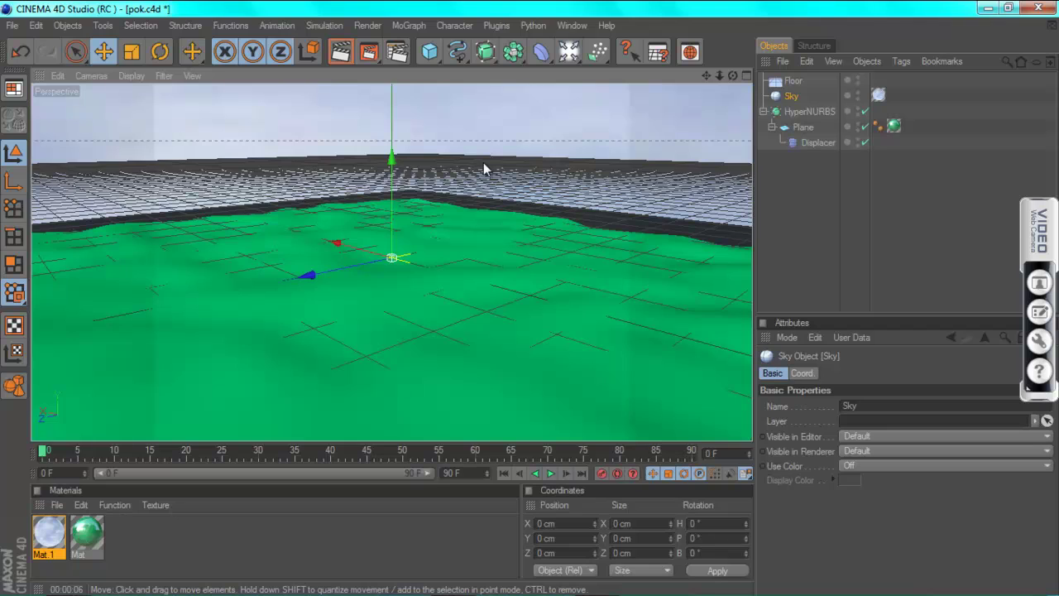
- Apply the green water material to the Floor object and render the perspective view
click(86, 536)
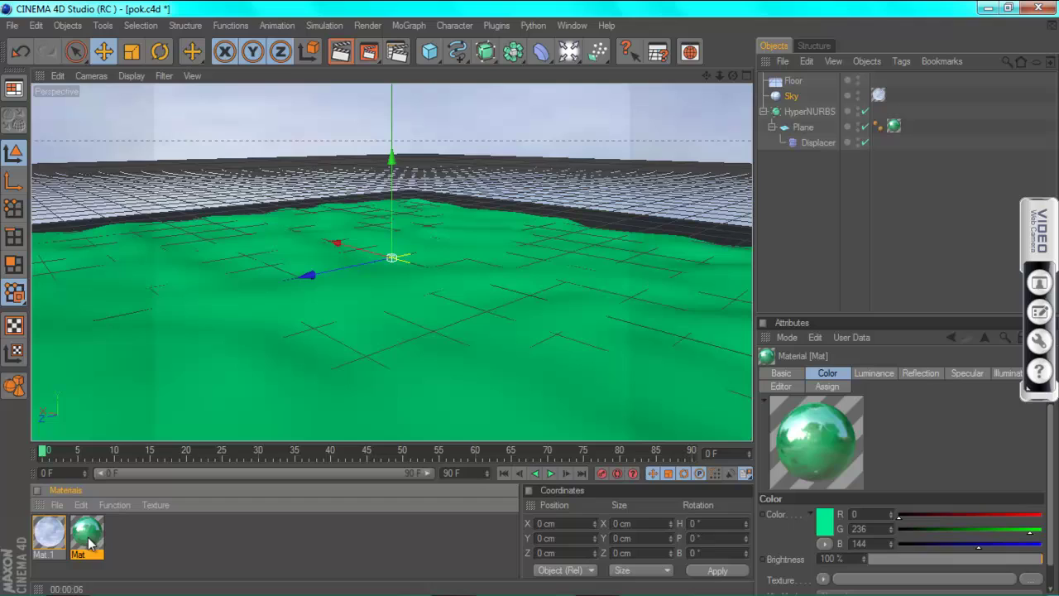
mouse_move(91, 542)
mouse_down()
mouse_move(709, 236)
mouse_move(800, 81)
mouse_up()
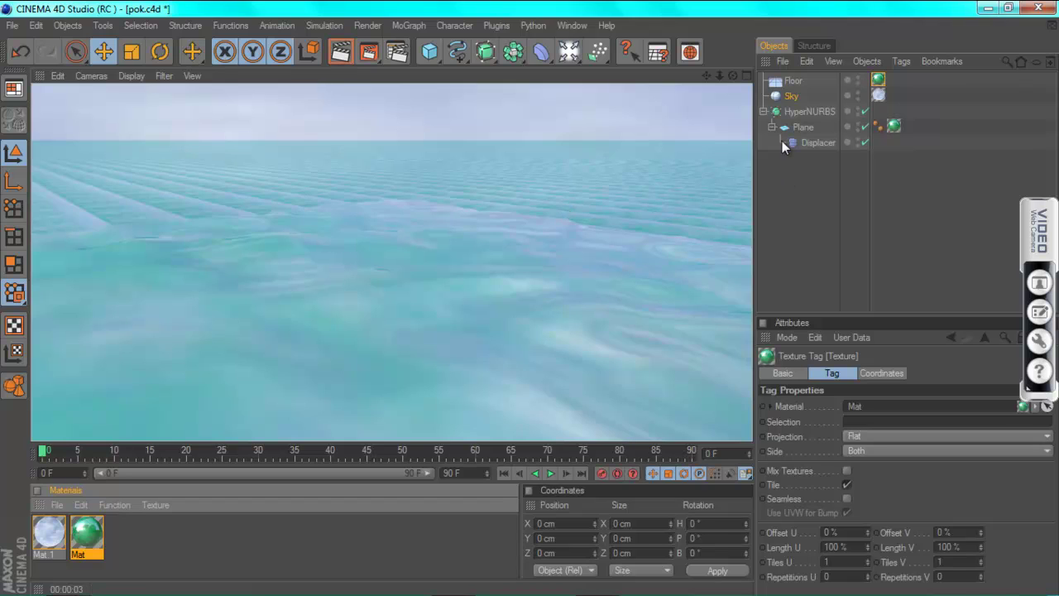
- Set the projection of the floor's green texture tag to UVW Mapping and render the perspective view again
click(879, 80)
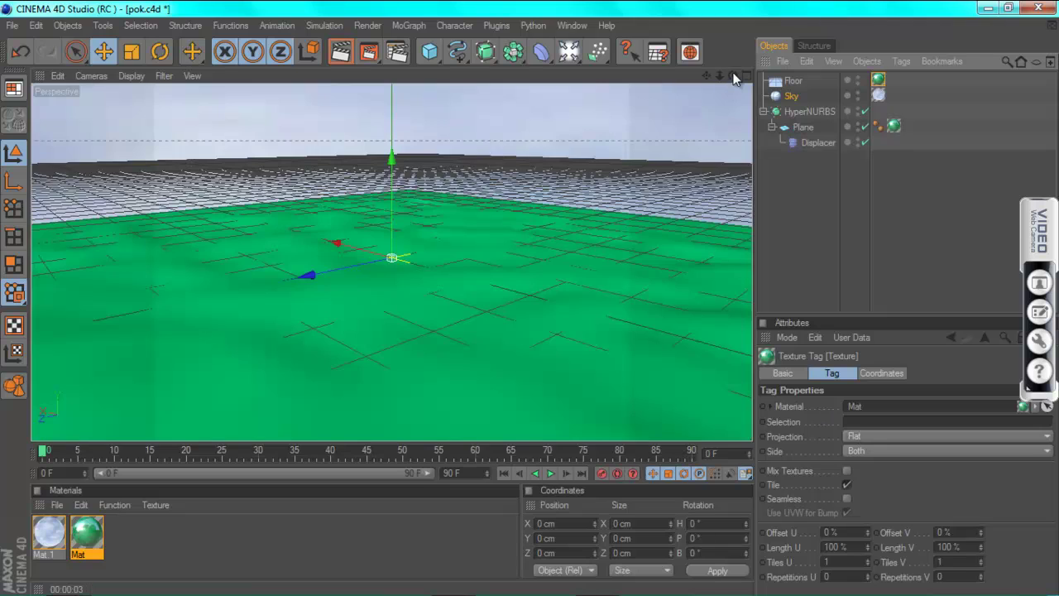
click(870, 436)
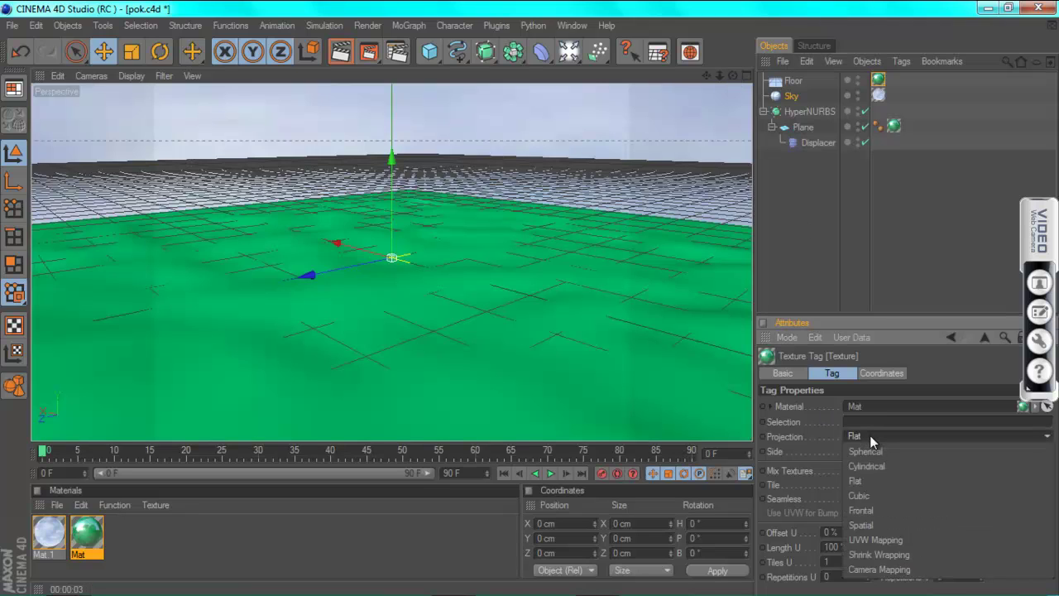
click(875, 540)
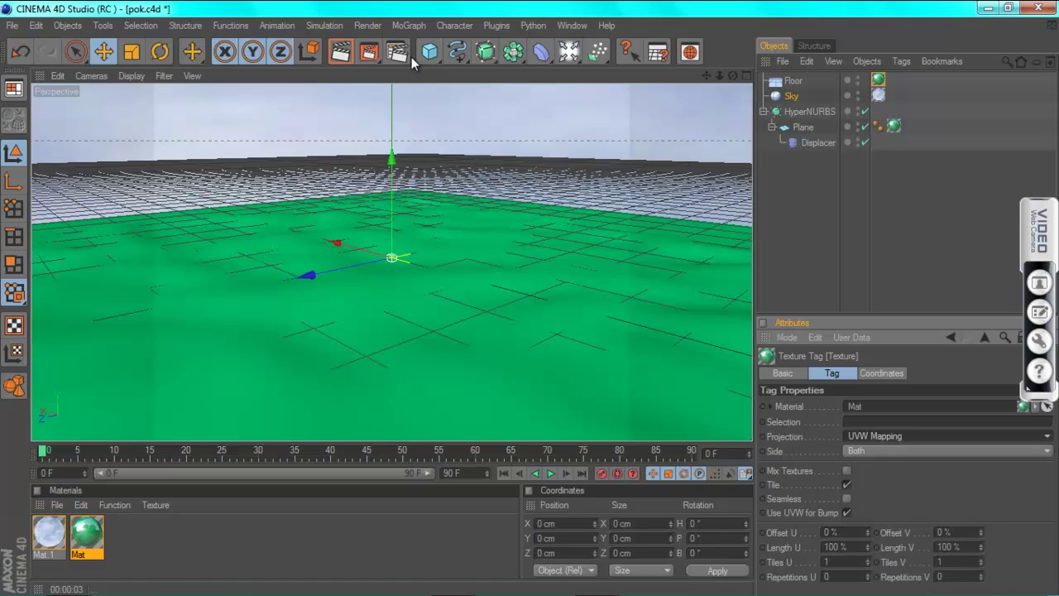
click(339, 53)
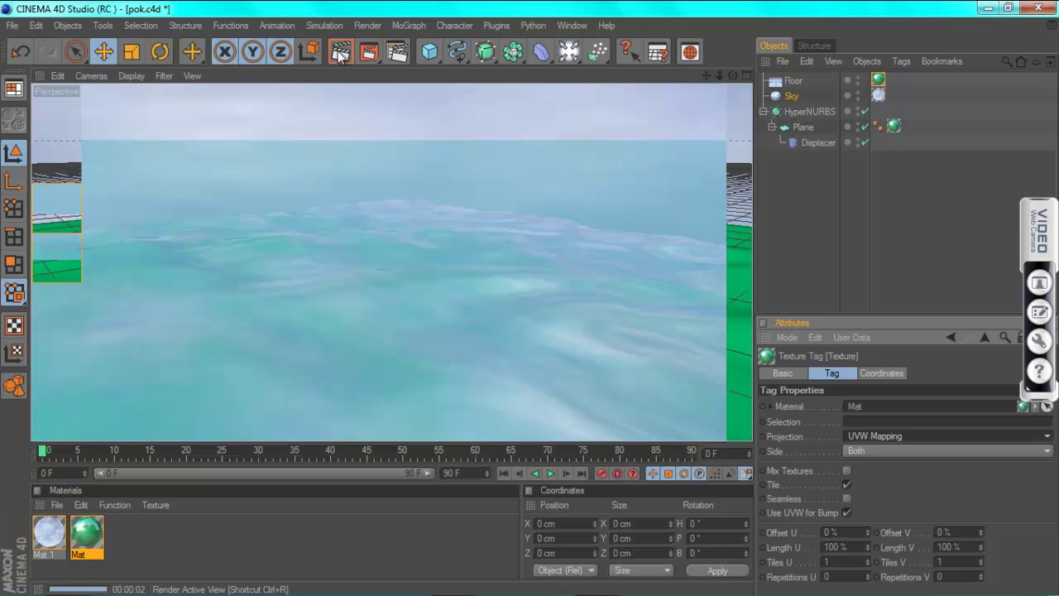
click(605, 120)
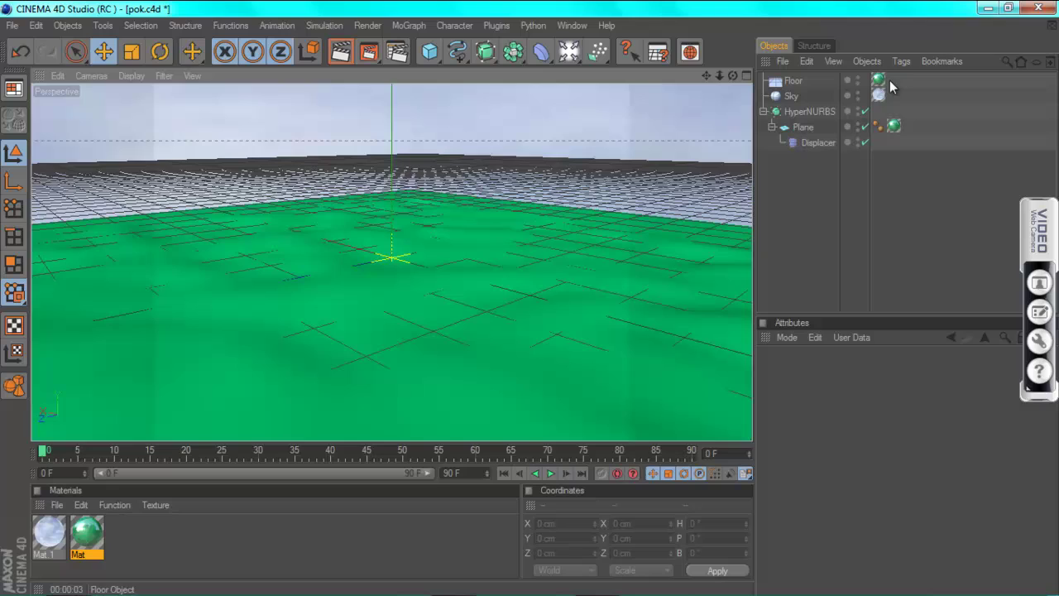
click(879, 79)
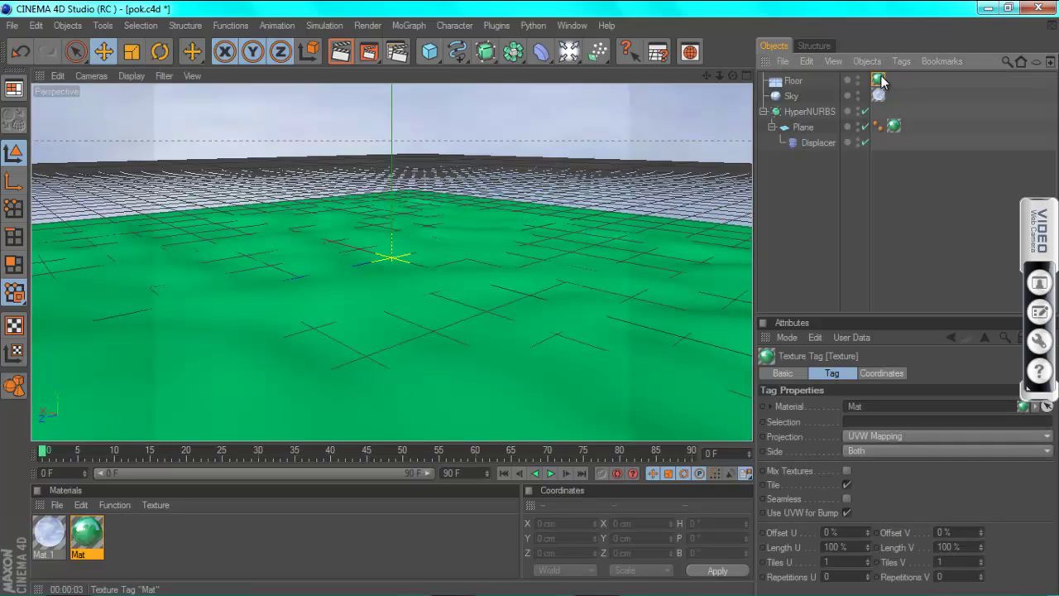